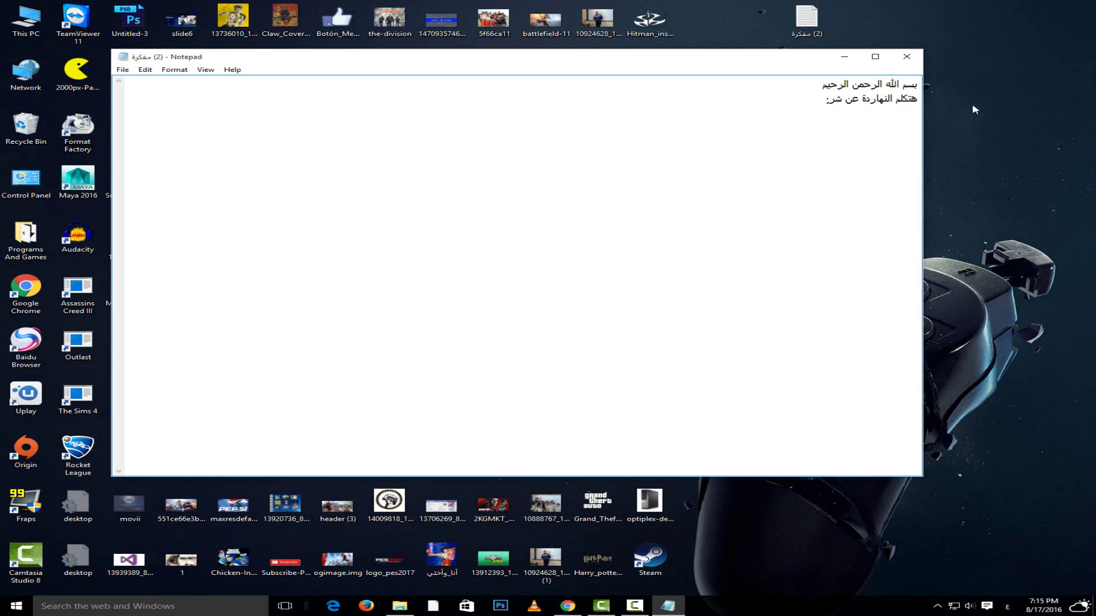
Complete the second line of the note to read "هتكلم النهاردة عن شرح تسطيب وتحميل ابديت باتش بيس بروفيشنال V4.2"
text(سطيب وتحميل ابديت باتش ب)
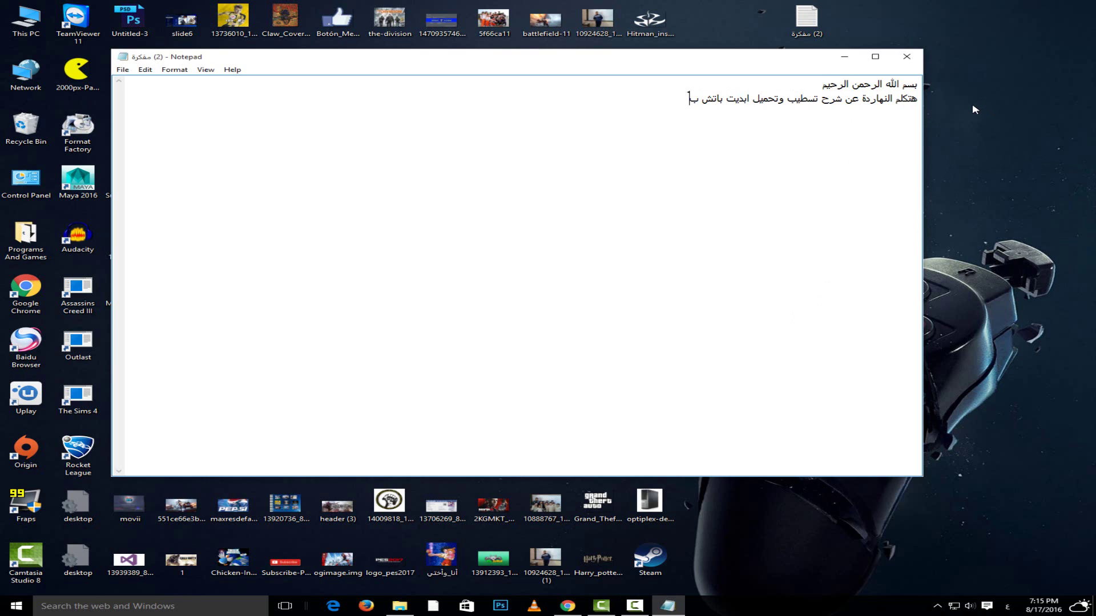
text(يس بروفيشنال)
key(alt+shift)
text(V4 . 2)
key(alt+shift)
Add the note line "طبعا انا اتكلمت فى الفيديوهات السابقة عن تحميل باتش بيس بروفيشنال V4"
text(طبعا انا ا)
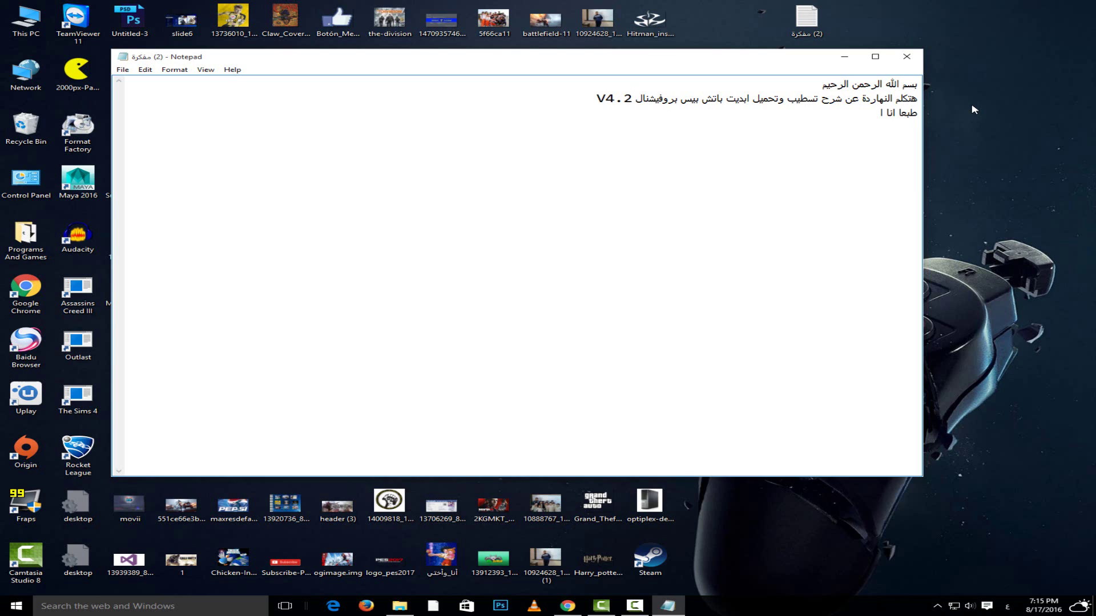
text(تكلمت فى الفيديوهات السابقة :)
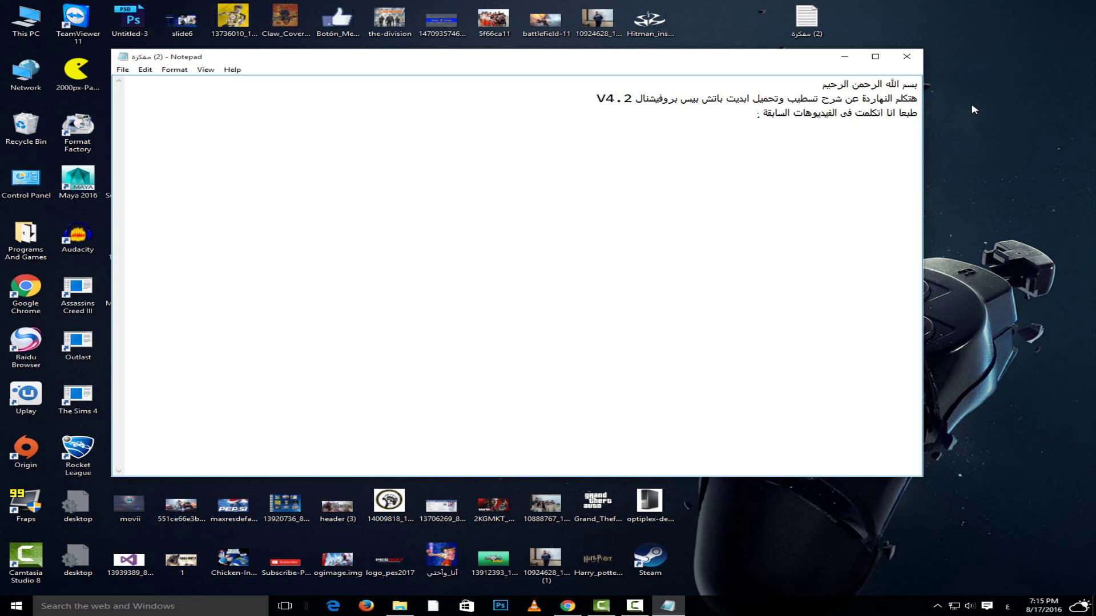
key(BackSpace)
text(عن تحميل باتش بيس بروفيشنال)
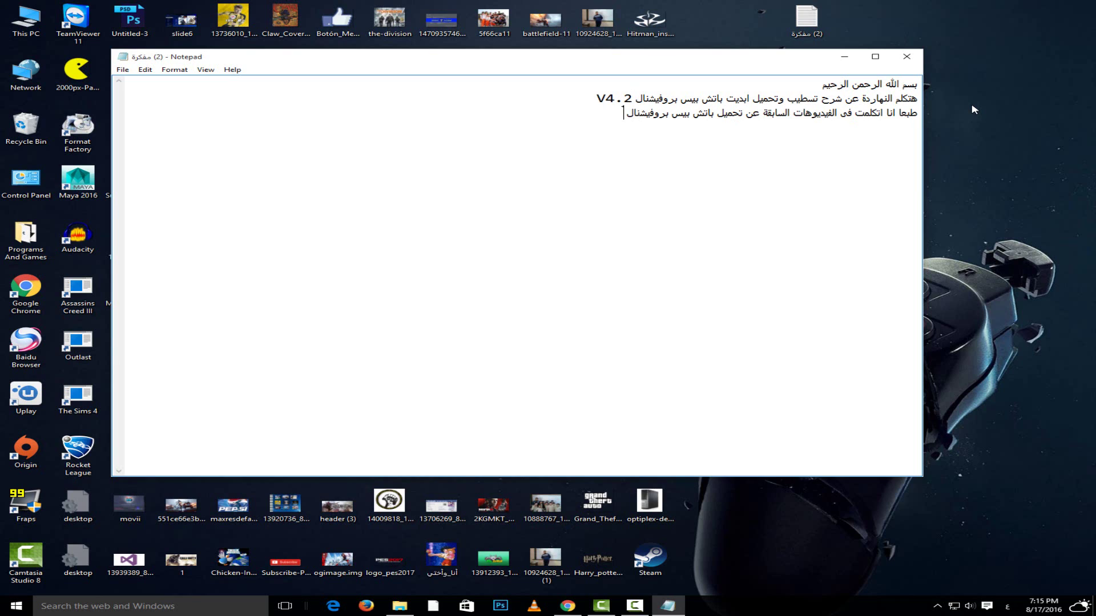
key(alt+shift)
text(ال V4)
key(alt+shift)
Add the note line "وتحميل ابديت باتش بيس بروفيشنال V4.1" below the V4 line
key(Return)
text(وتحميل ابديت باتش بيس بروفش)
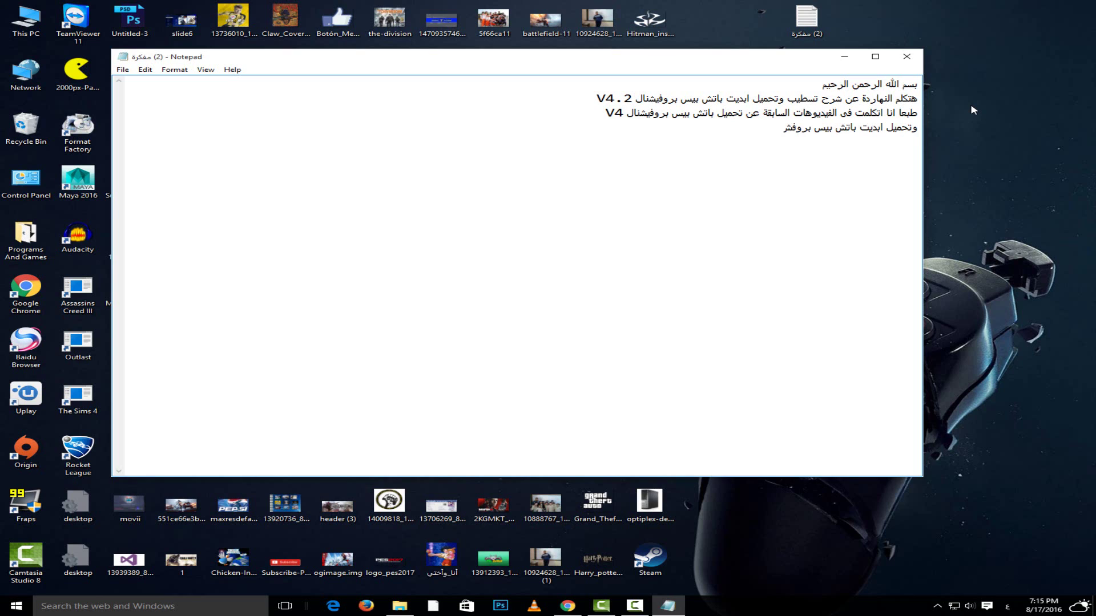
key(BackSpace)
text(يشنالل)
key(BackSpace)
key(alt+shift)
key(alt+v)
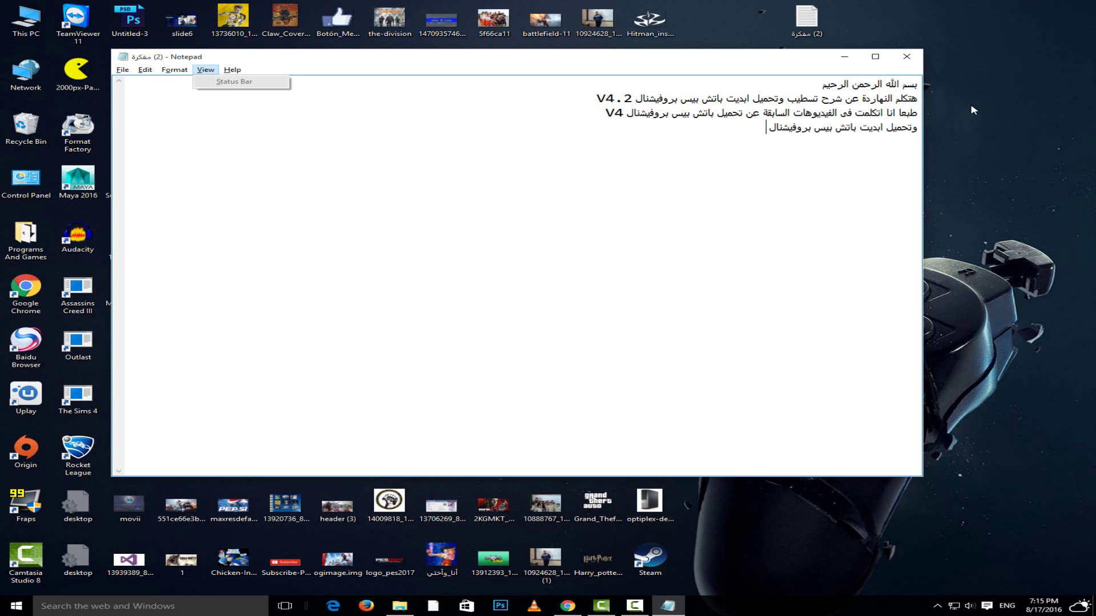
click(792, 129)
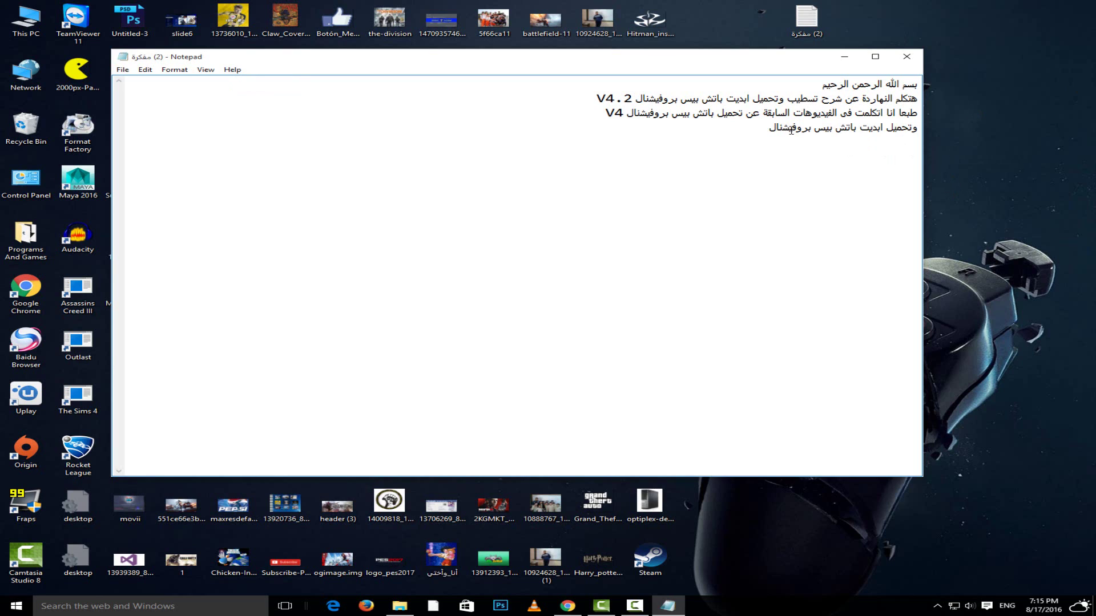
text(V4.1)
key(alt+shift)
Add the note line "دلوقتى هنعمل تحميل وتسطيب ابديت باتش بيس بروفيشنال V4.2"
key(Return)
text(دلوقتى هنعما)
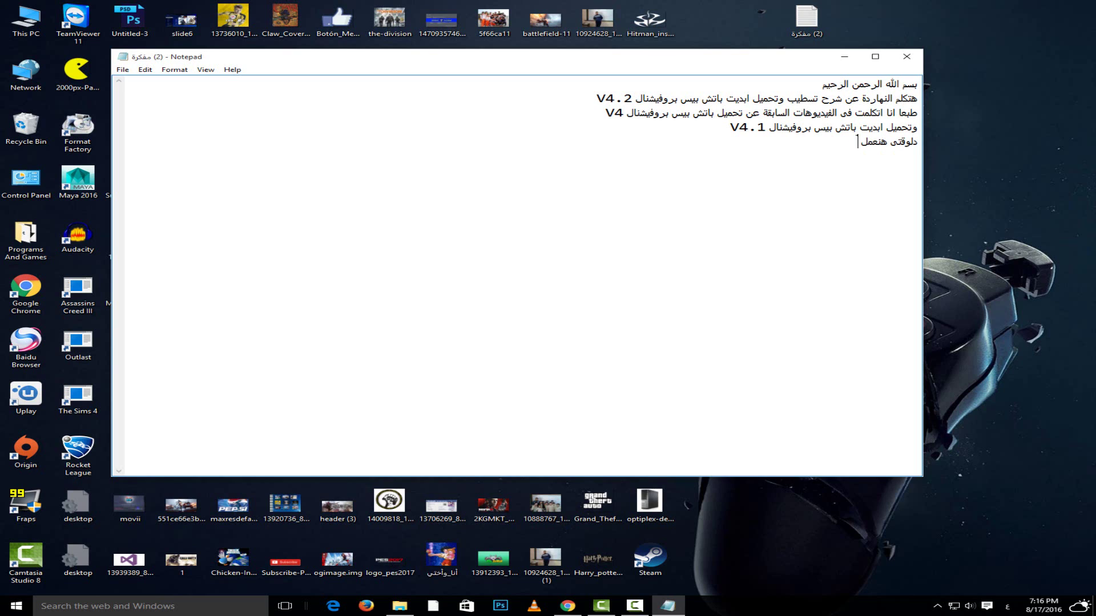
text( تحميل وتسطيب باتش بيس ،)
text(روفيشنال)
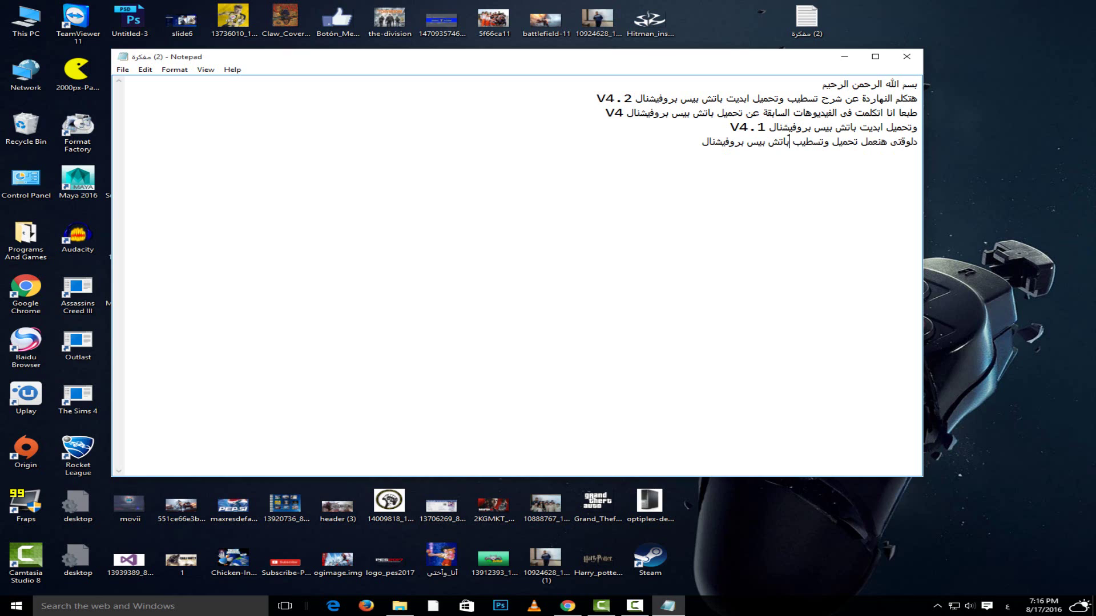
text( ابديت)
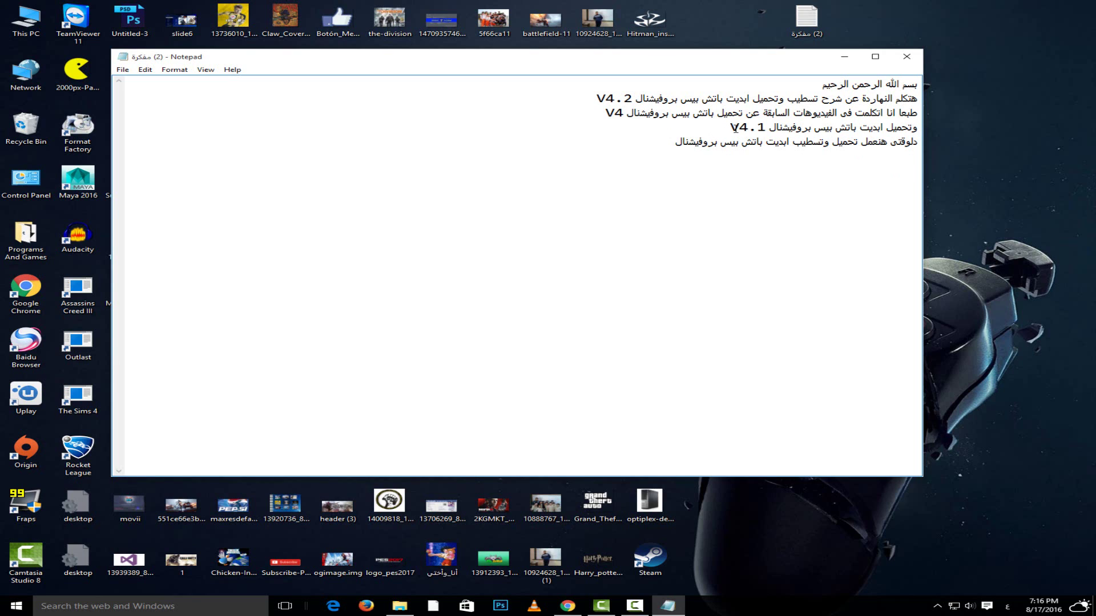
key(alt+shift)
text(4.2)
key(alt+shift)
Switch to Chrome and review the PES Professionals Patch V4.2 page from its update features and preview images through to the download section
click(567, 606)
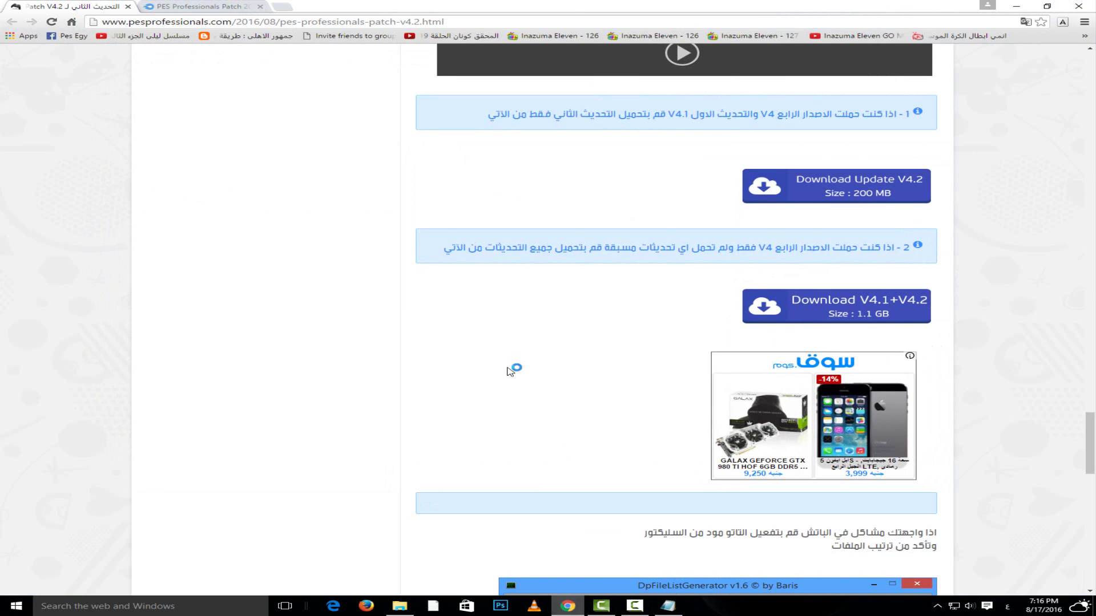
scroll(951, 291, up, 20)
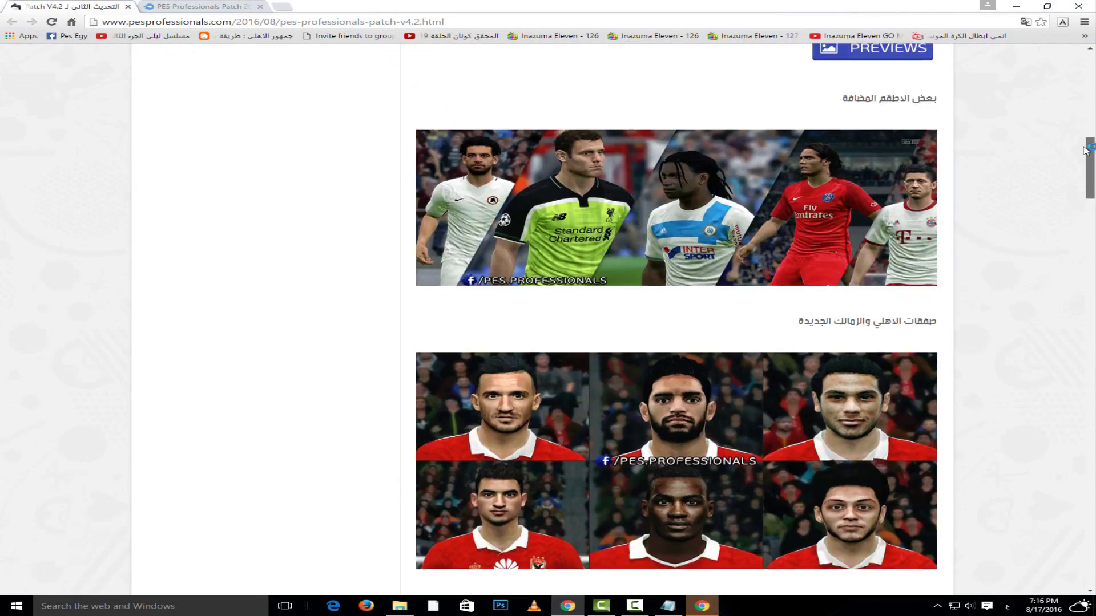
scroll(951, 290, down, 1)
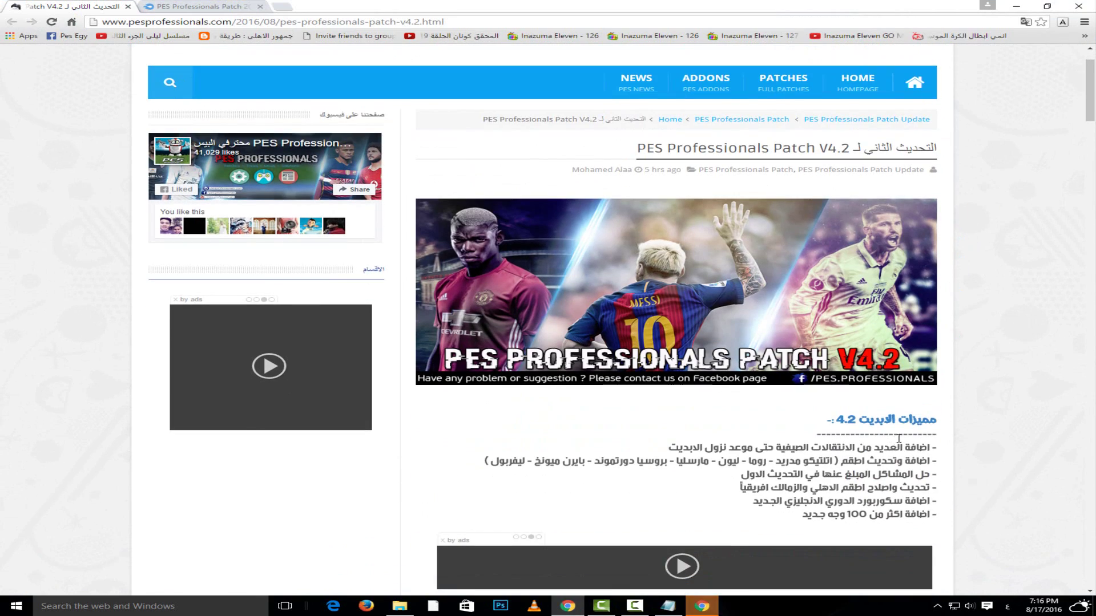
scroll(900, 416, down, 1)
scroll(900, 416, down, 3)
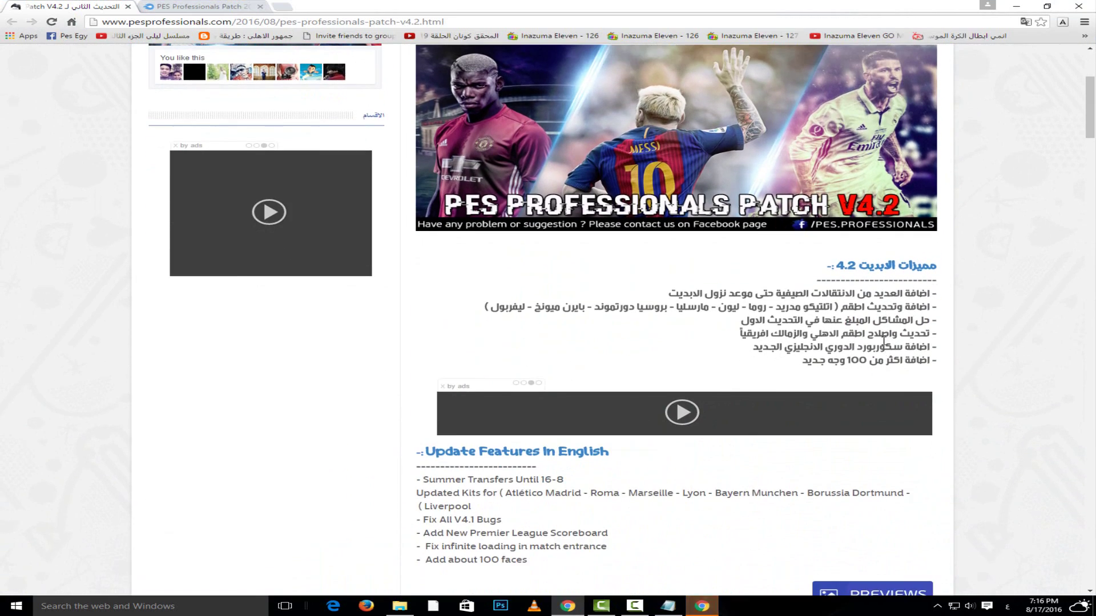
scroll(833, 356, down, 5)
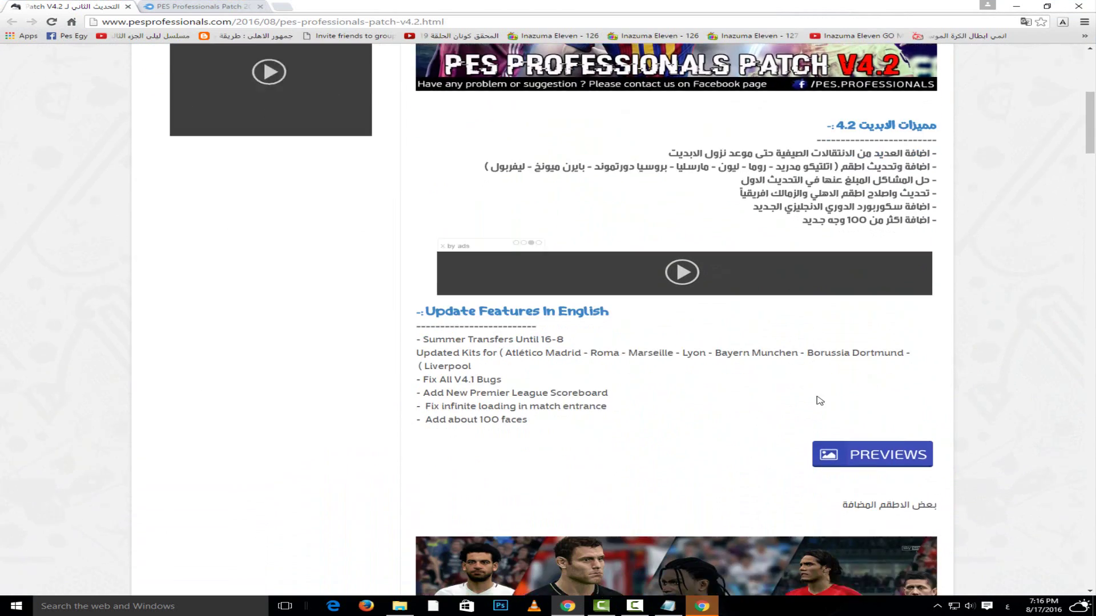
scroll(838, 401, down, 7)
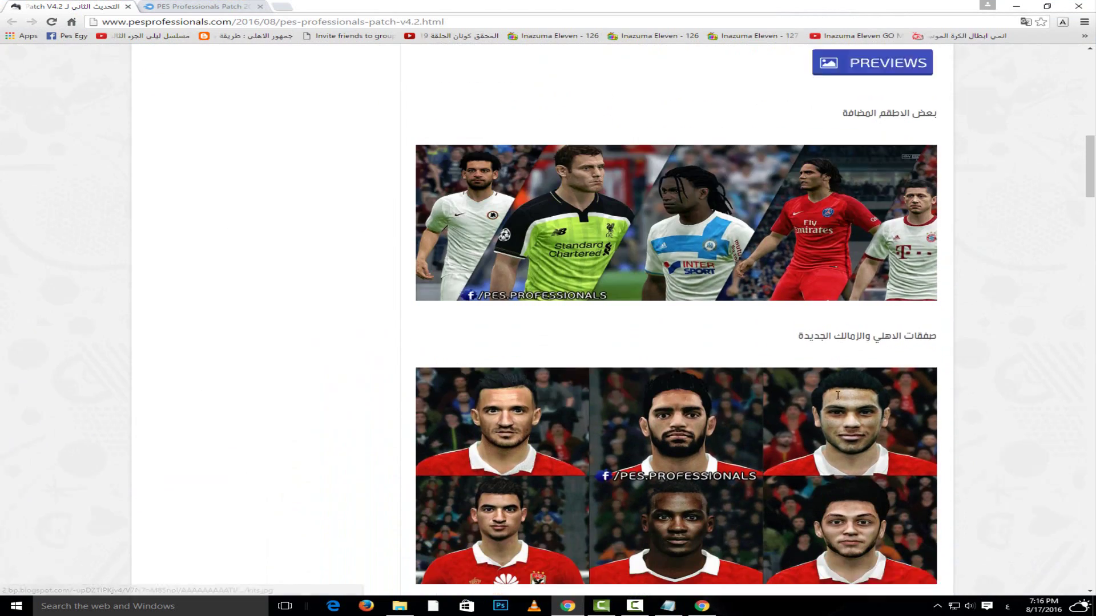
scroll(814, 388, down, 20)
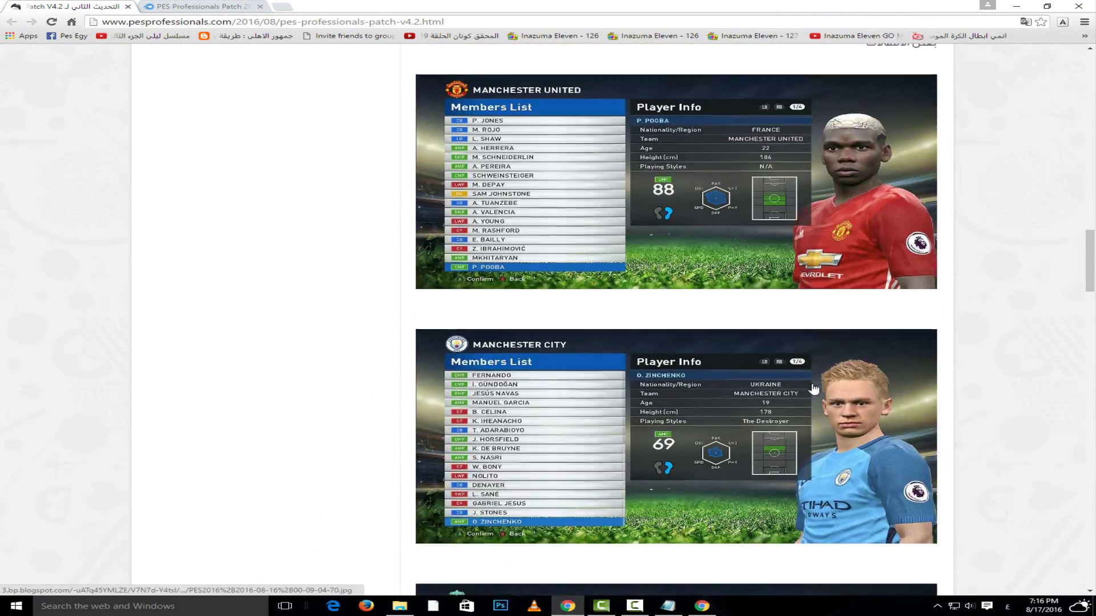
scroll(813, 397, down, 16)
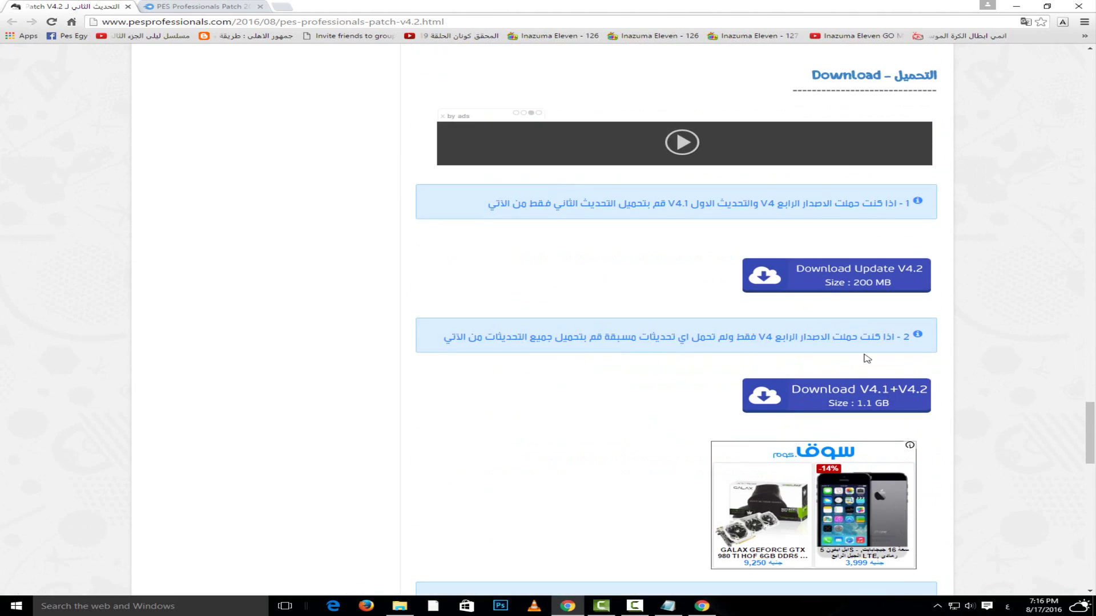
Return to Notepad and add the line "هندوس هنا لو احنا محملين الابديت اللى فات"
click(676, 609)
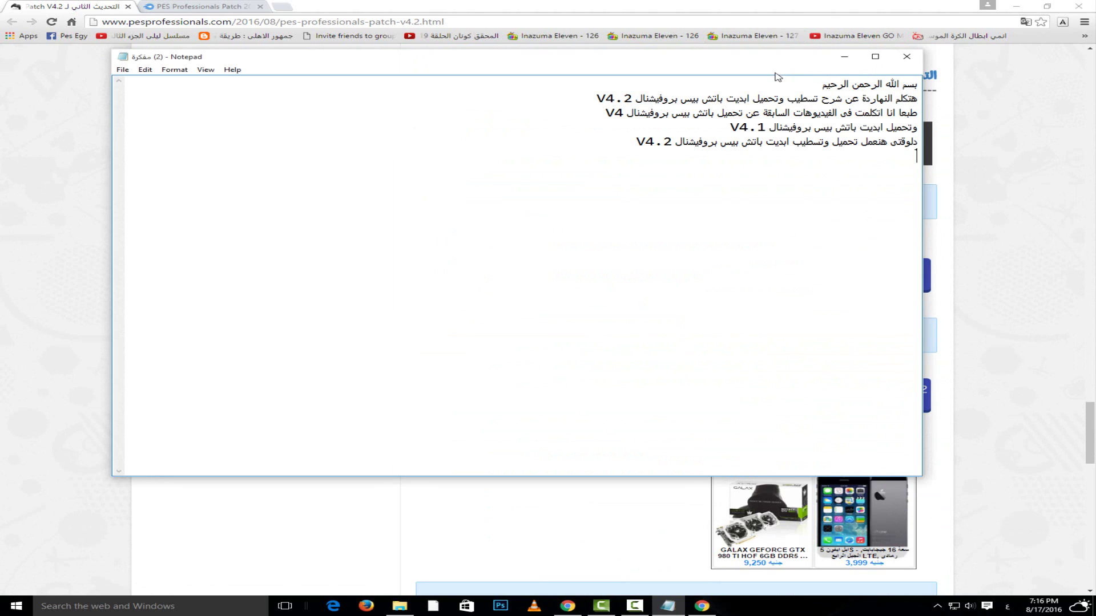
text(هندوس هنا ا)
text( احنا مش محملي)
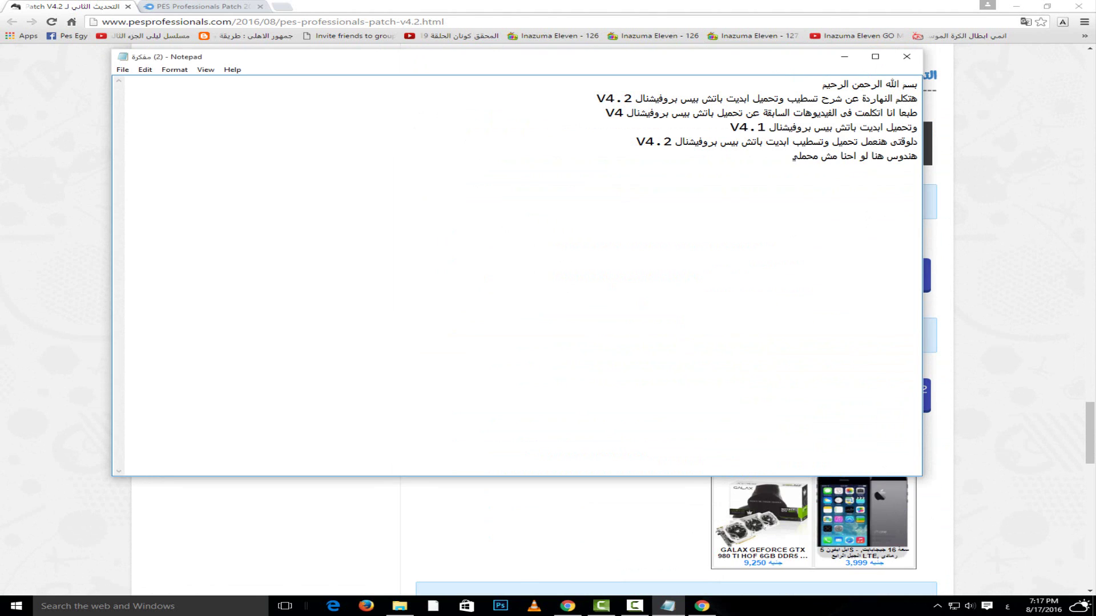
key(BackSpace)
key(BackSpace)
key(BackSpace)
key(BackSpace)
key(BackSpace)
key(BackSpace)
text(حما)
text(ين الابد:ت اللى)
key(BackSpace)
key(BackSpace)
key(BackSpace)
text(فات)
Move the note window aside and add the lines "لو احنا مش محملينه هندوس هنا" and "طبعا انا محمله فندوس هنا"
drag(717, 58, 389, 87)
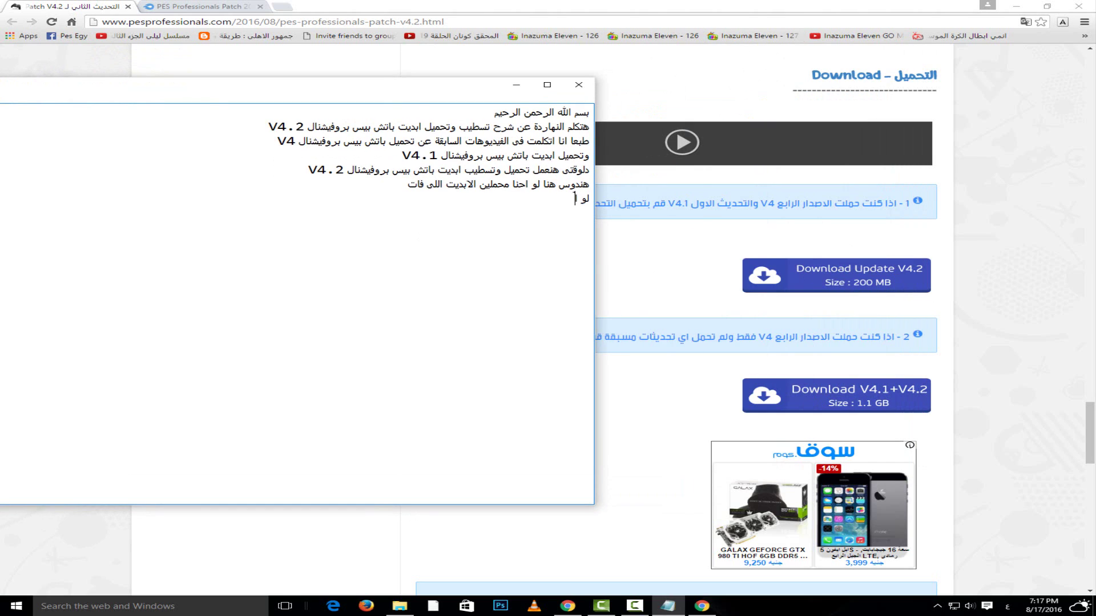
text(احنا مش محملينه هندوس هنا)
key(Return)
text(طبعا انا م)
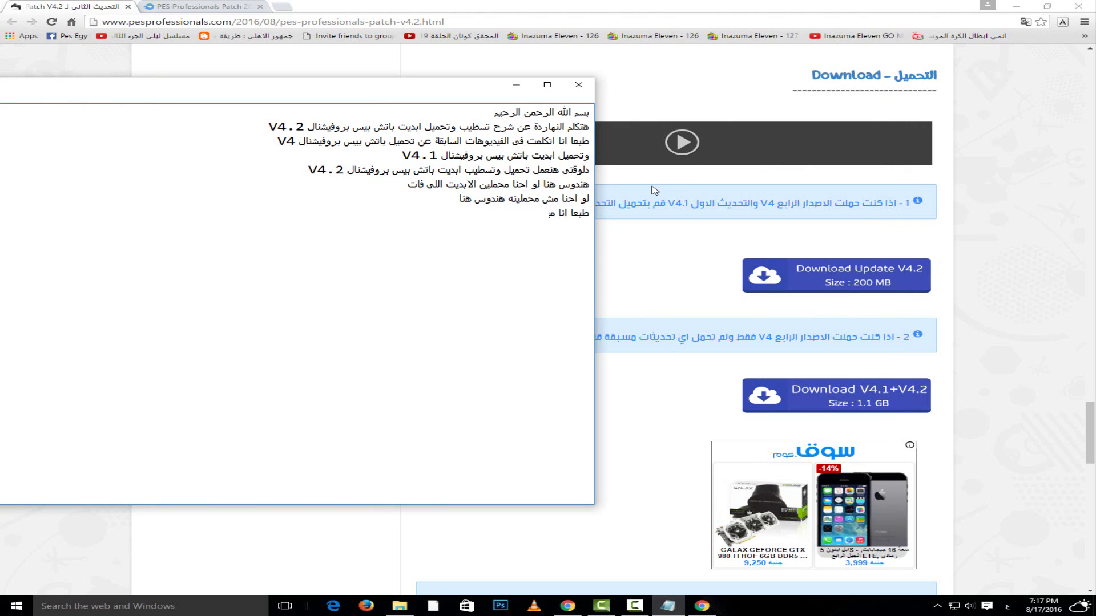
text(حمله فنخ)
Open the Download Update V4.2 link in Chrome and close the adYoume tab it launches
click(812, 271)
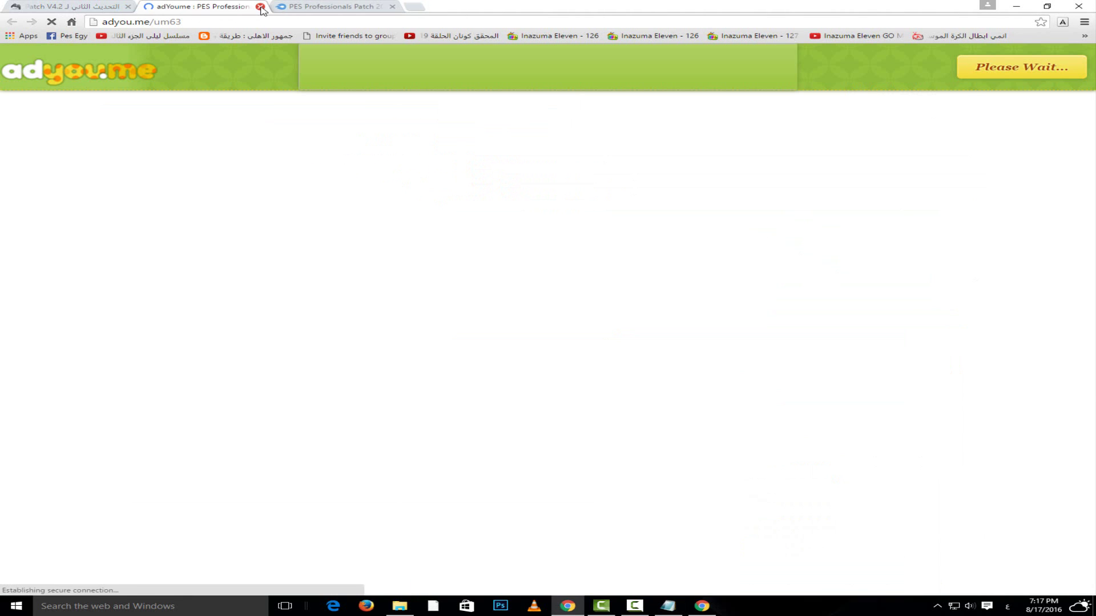
click(261, 8)
Return to Notepad and add the line "هيديك روابط اعلانية انا مختصر الروابط علطول هتلاقوها فى الوصف"
click(668, 605)
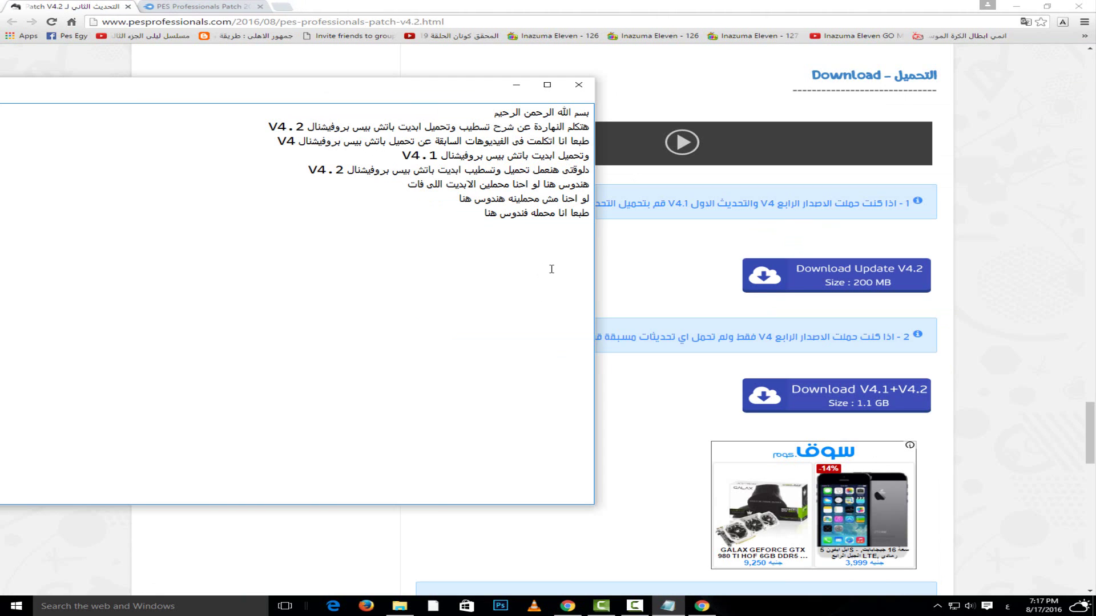
text(يديل)
key(BackSpace)
text(ك روابط اعلانية انا مختصر)
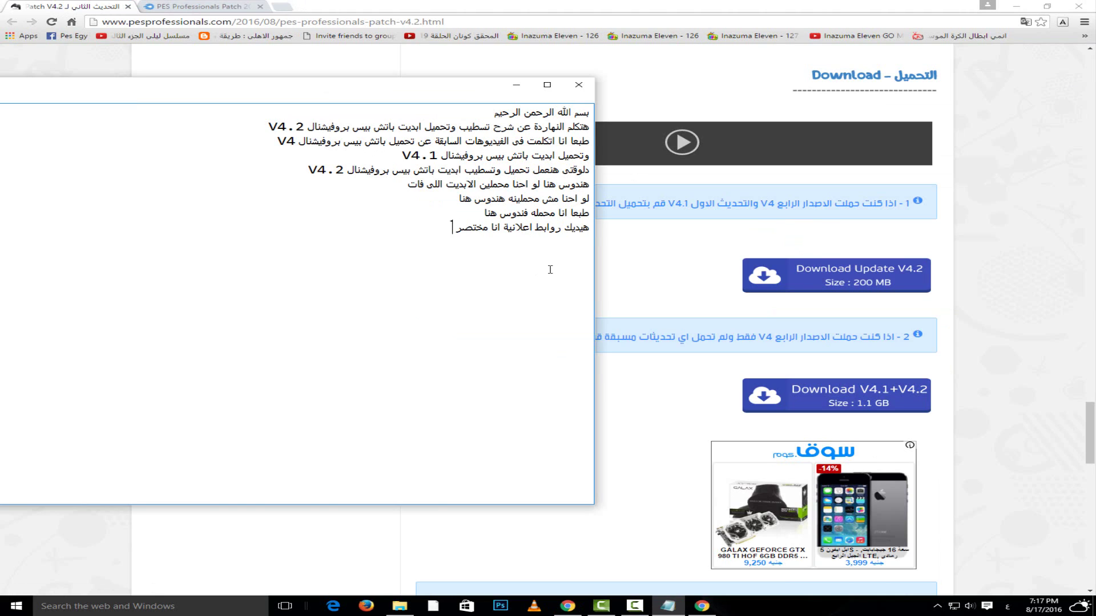
text( الروابط علطول متلاقوها فى الوصف)
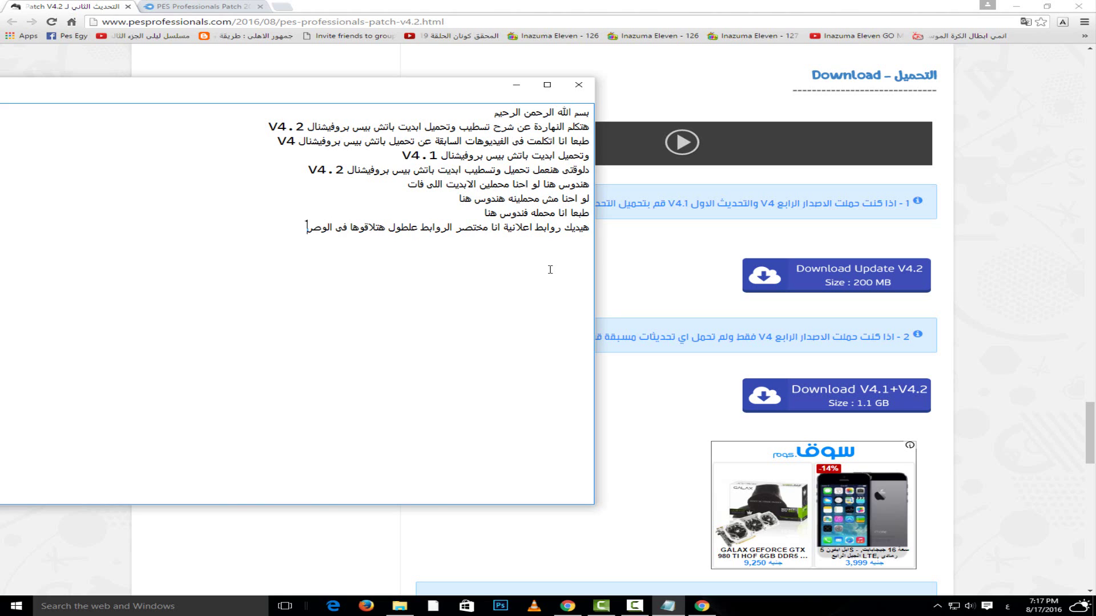
Reload the MediaFire page for PES Professionals Patch 2016 V4.2 in Chrome and add the line "هنحمل الابديت" in Notepad
click(245, 6)
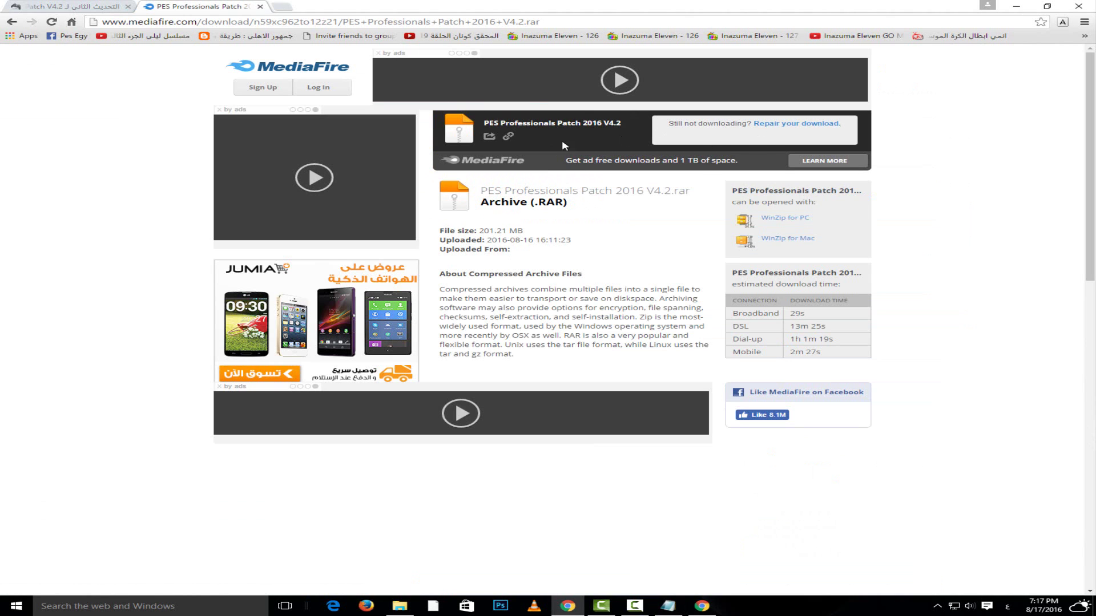
click(52, 21)
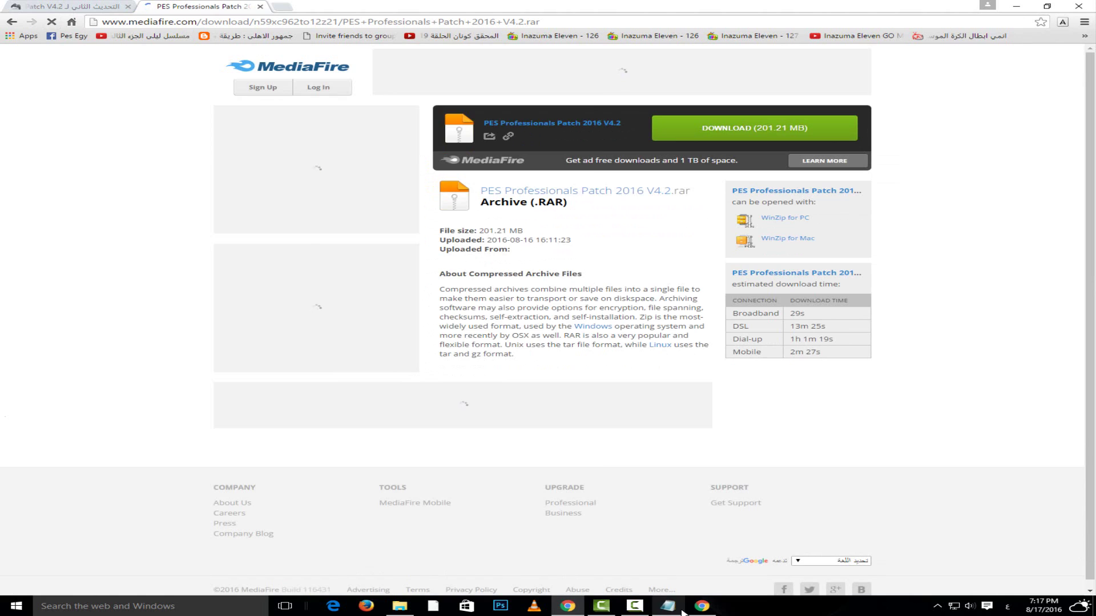
click(667, 606)
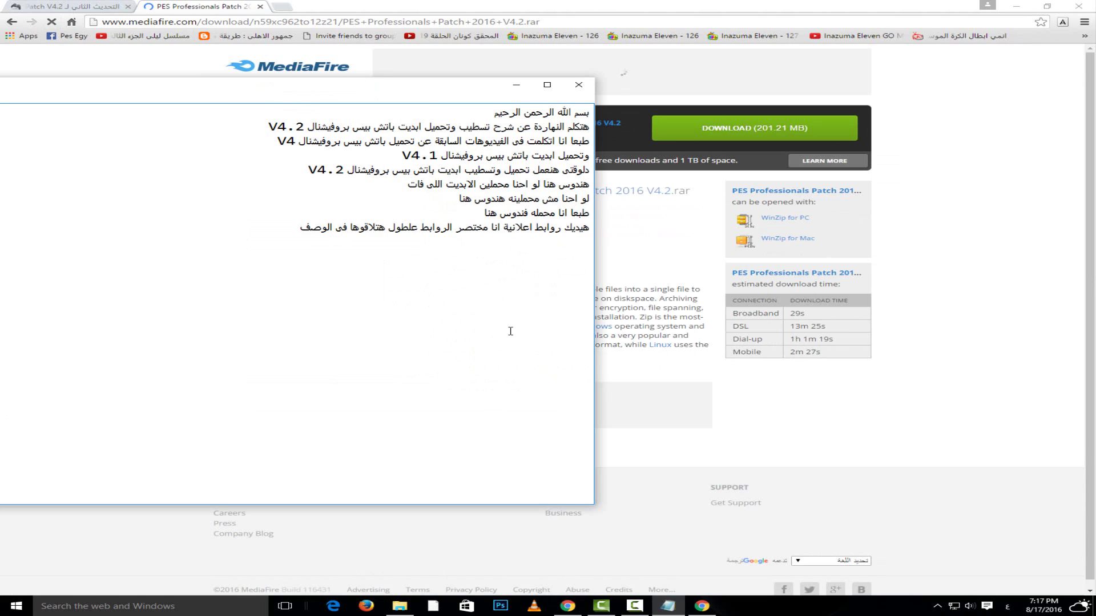
text(هنحمل الابديت)
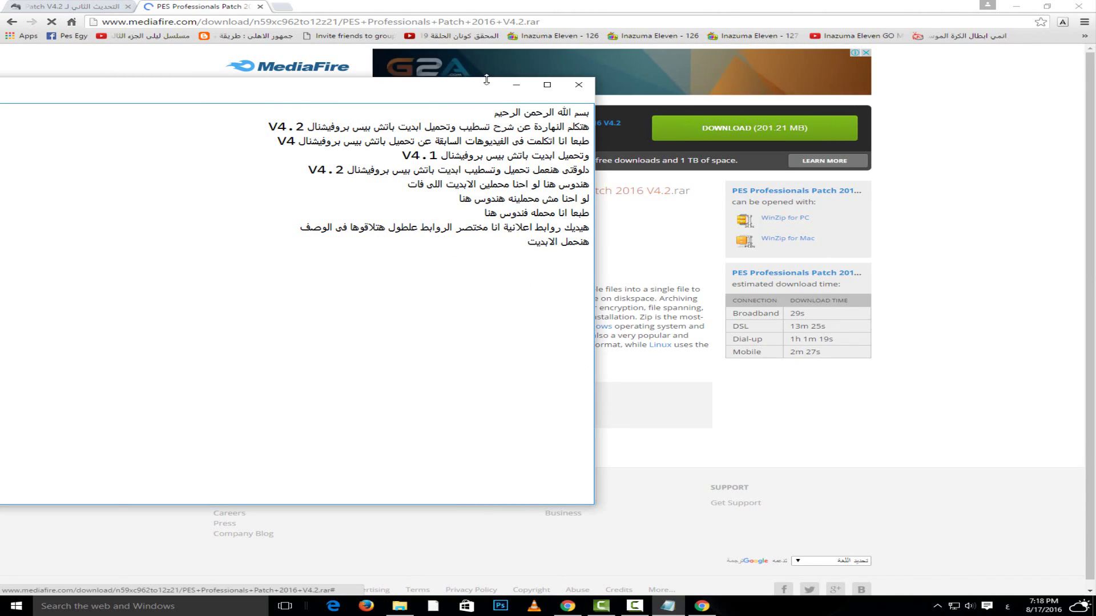
Start downloading the PES Professionals Patch 2016 V4.2 archive from MediaFire, declining the integration help and closing the ad window, and cancel the download
click(515, 86)
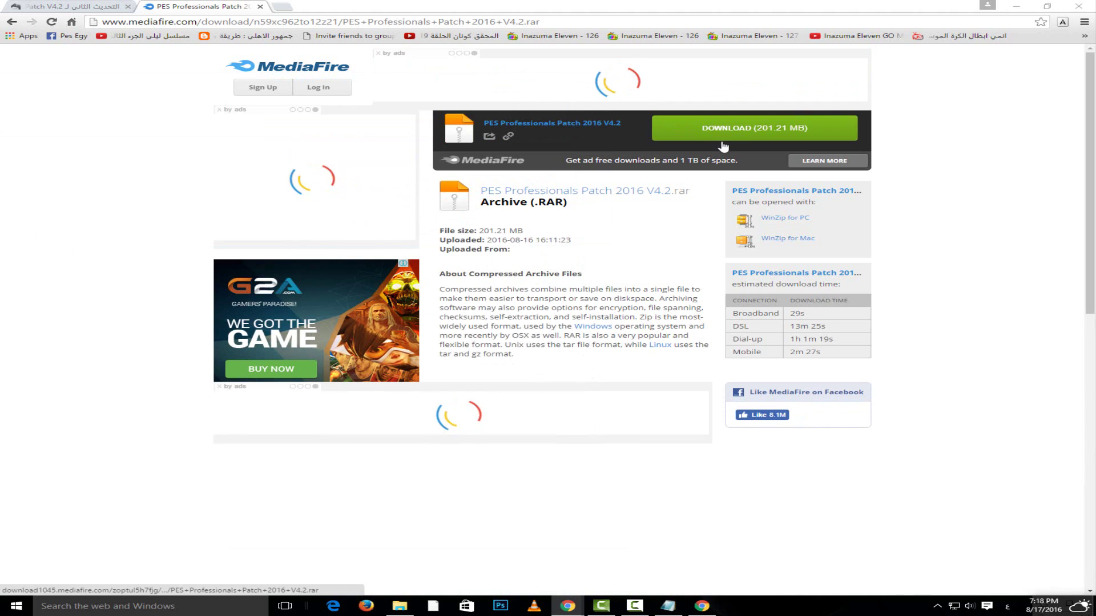
click(726, 254)
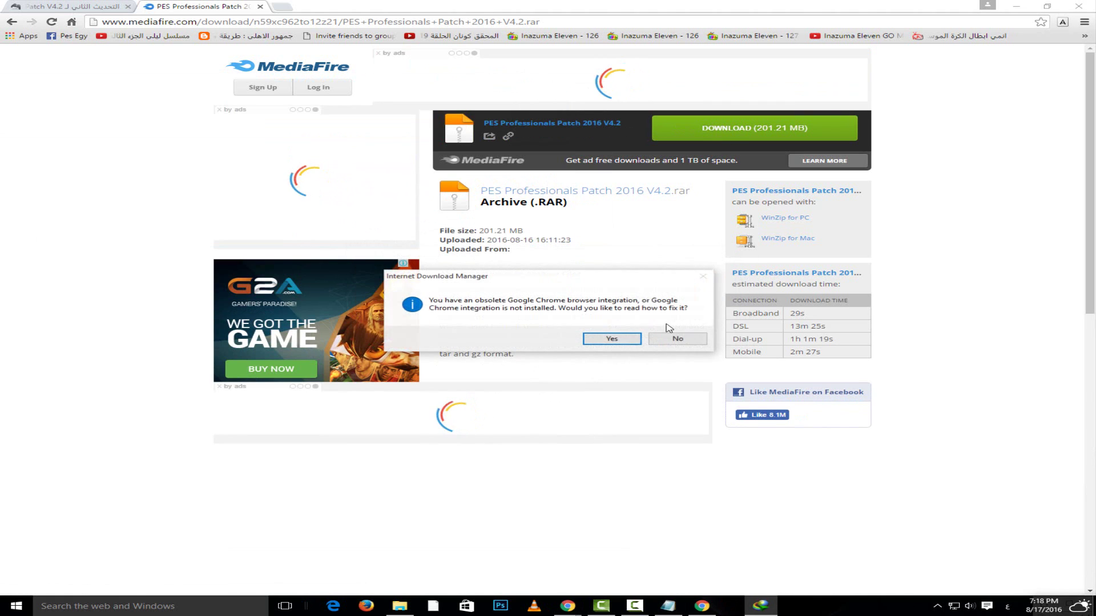
click(677, 339)
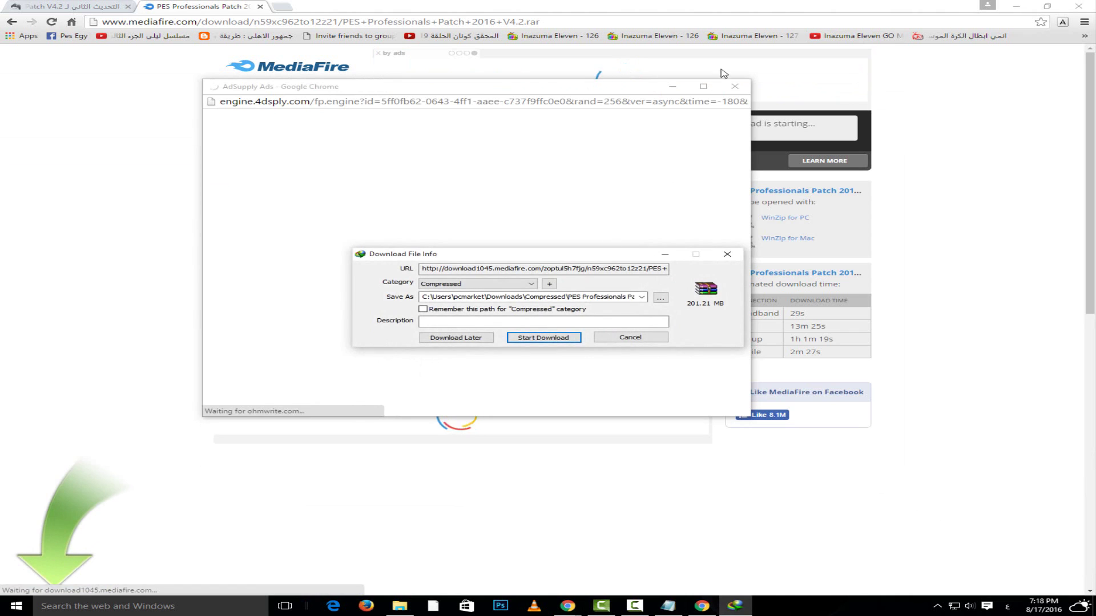
click(740, 90)
click(630, 337)
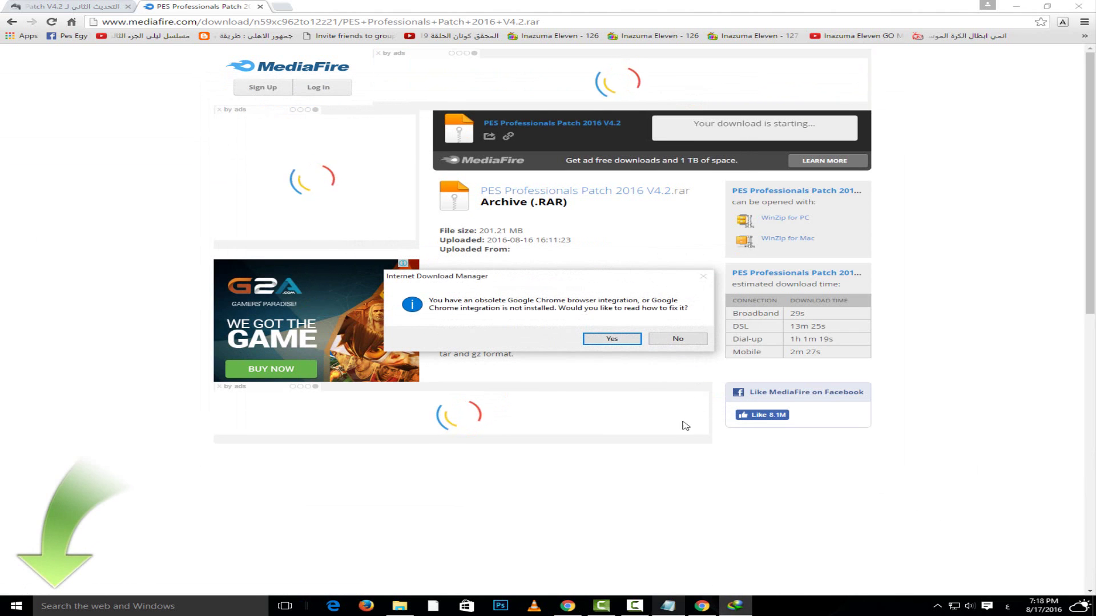
click(678, 339)
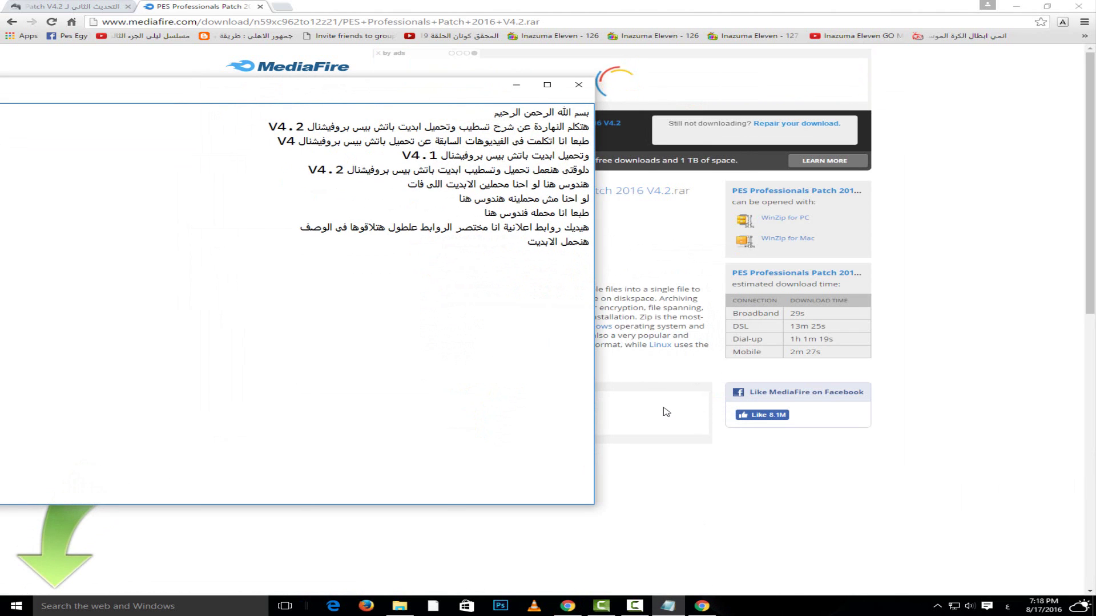
Add the lines "انا محمله فهدوس على Cancel" and "بعد التحميل" to the Notepad notes
text(انا محمله فهدوس على)
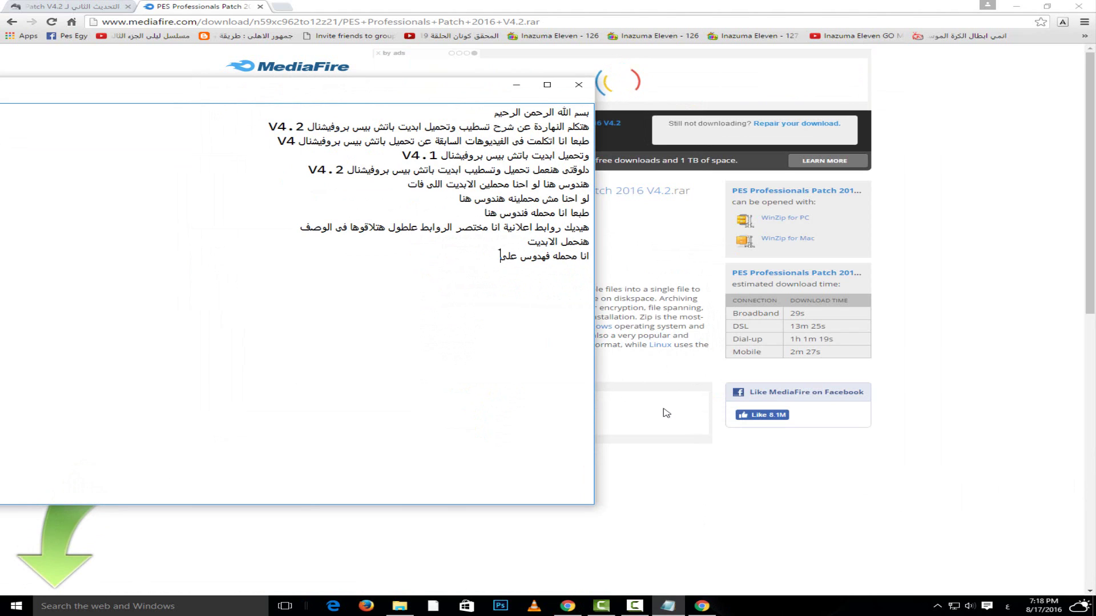
key(alt+shift)
text(Cancel)
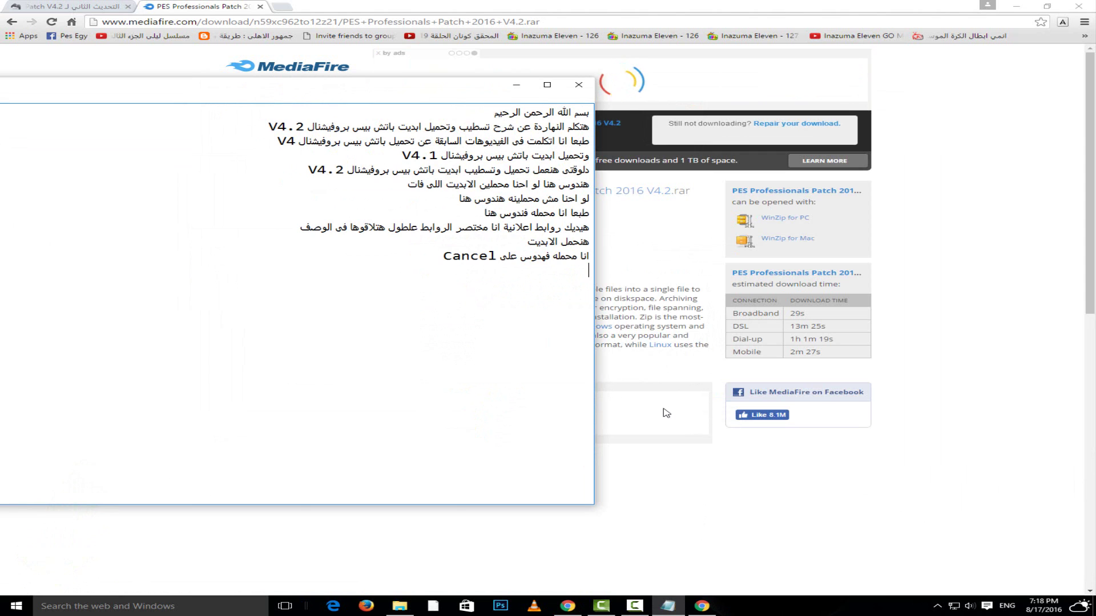
key(alt+shift)
text(بعد التحميل)
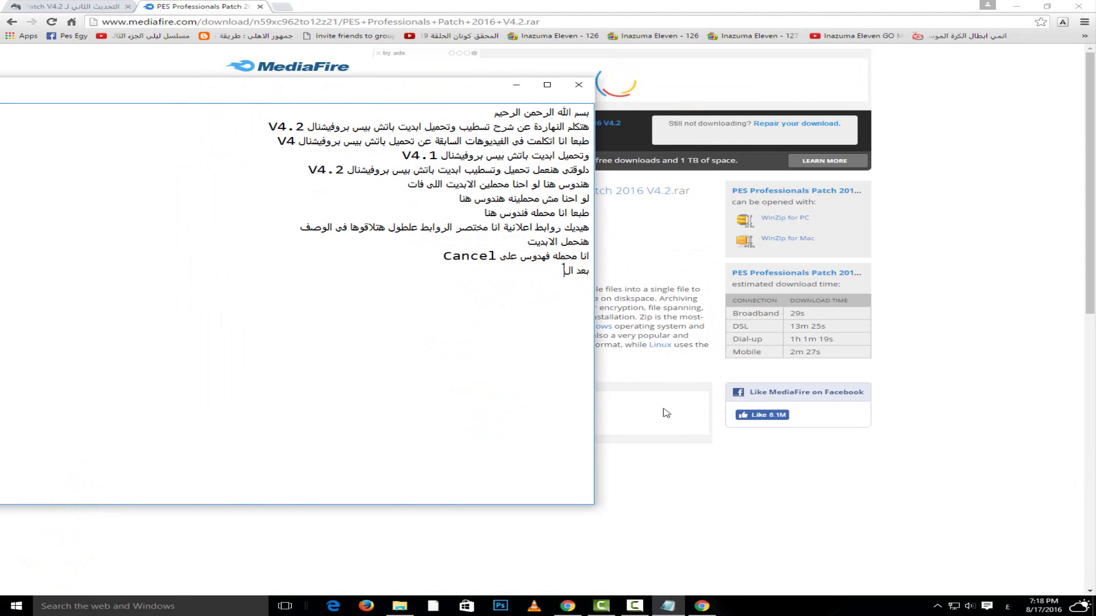
Open Local Disk (F:) in a maximized File Explorer window and delete the existing PES Professionals Patch 2016 V4.2 folder
click(516, 85)
click(1015, 6)
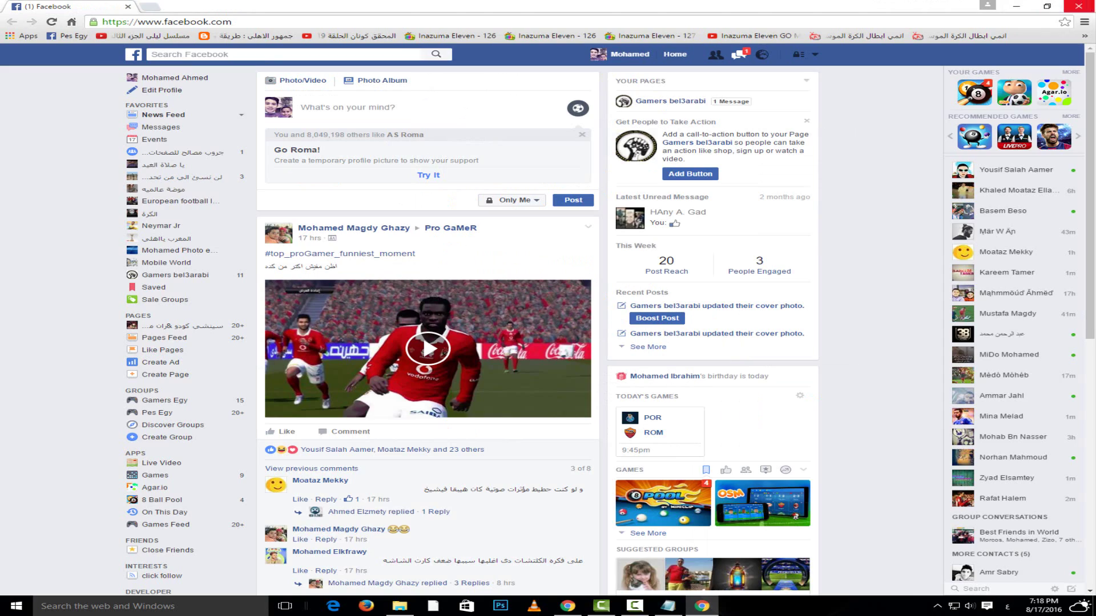
click(1015, 6)
double_click(26, 20)
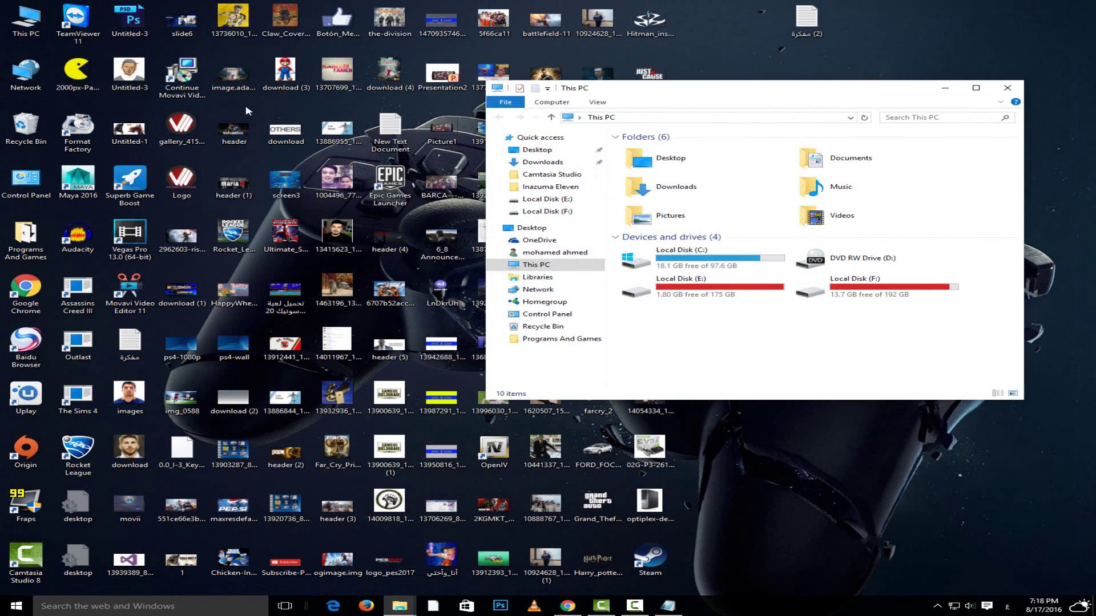
double_click(856, 292)
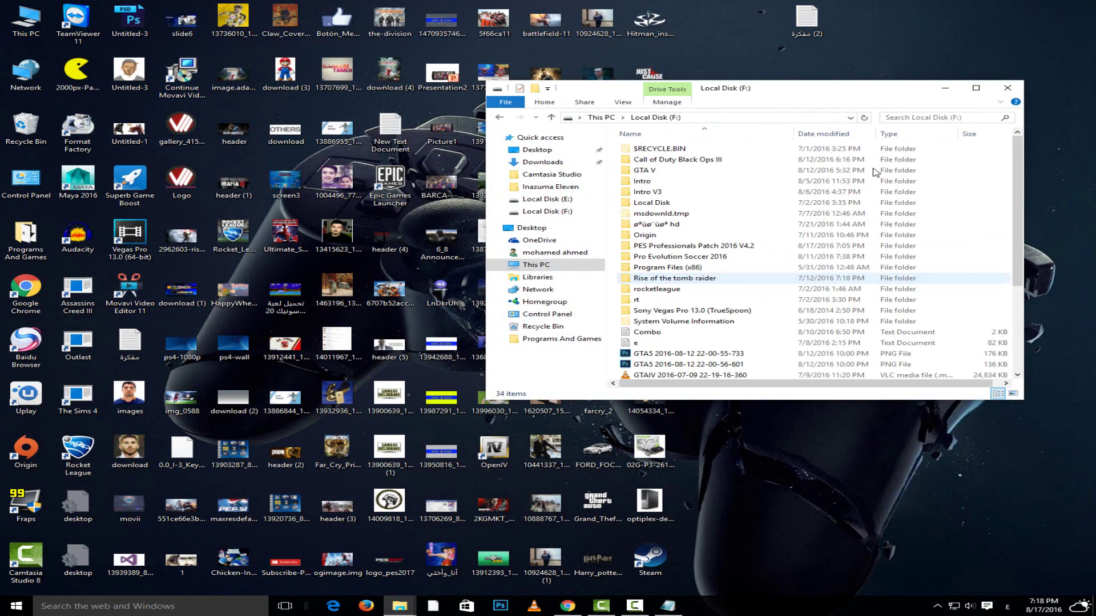
click(976, 87)
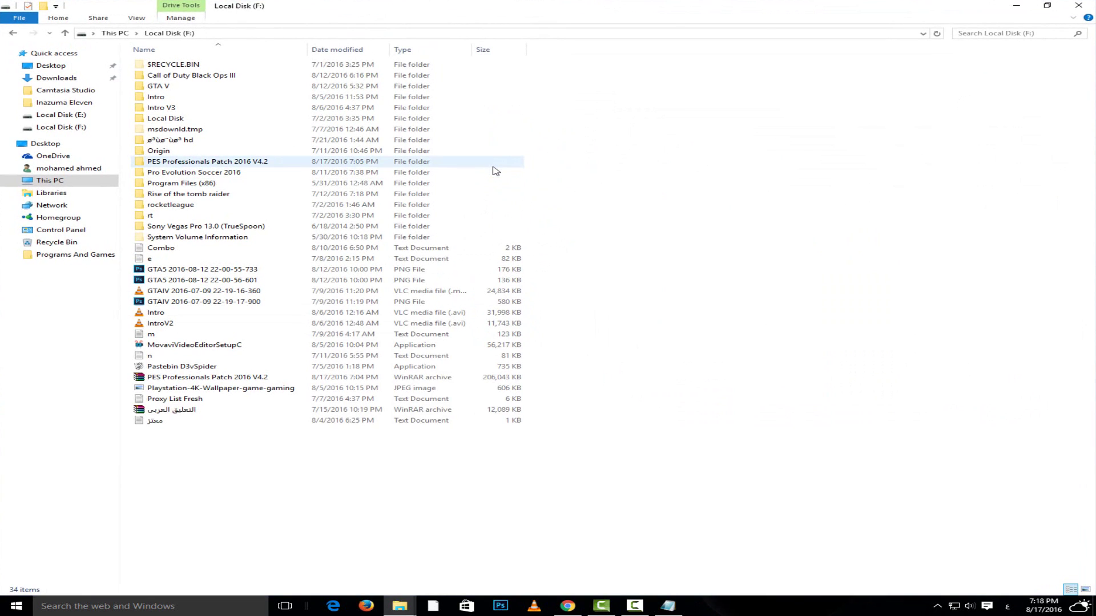
click(493, 165)
key(Delete)
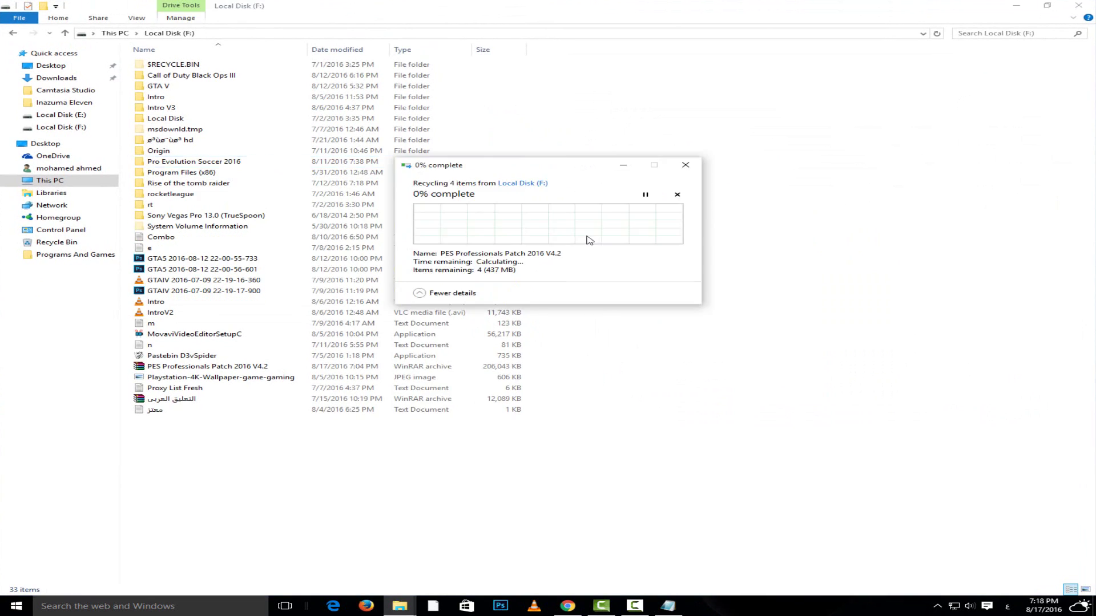
Extract the PES Professionals Patch 2016 V4.2 WinRAR archive into a folder of the same name
click(260, 291)
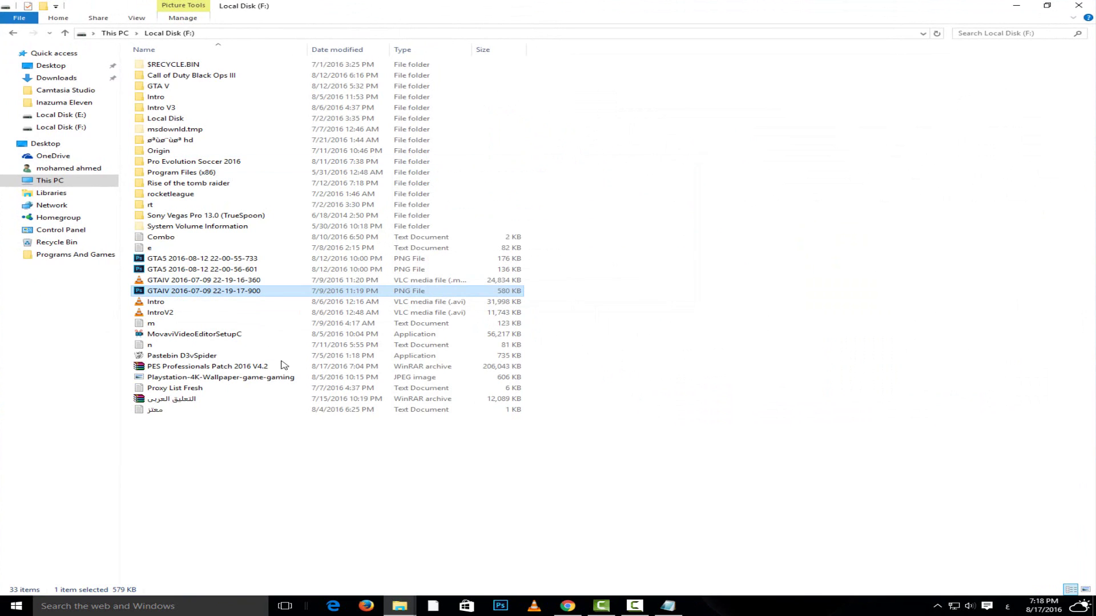
click(292, 370)
right_click(292, 370)
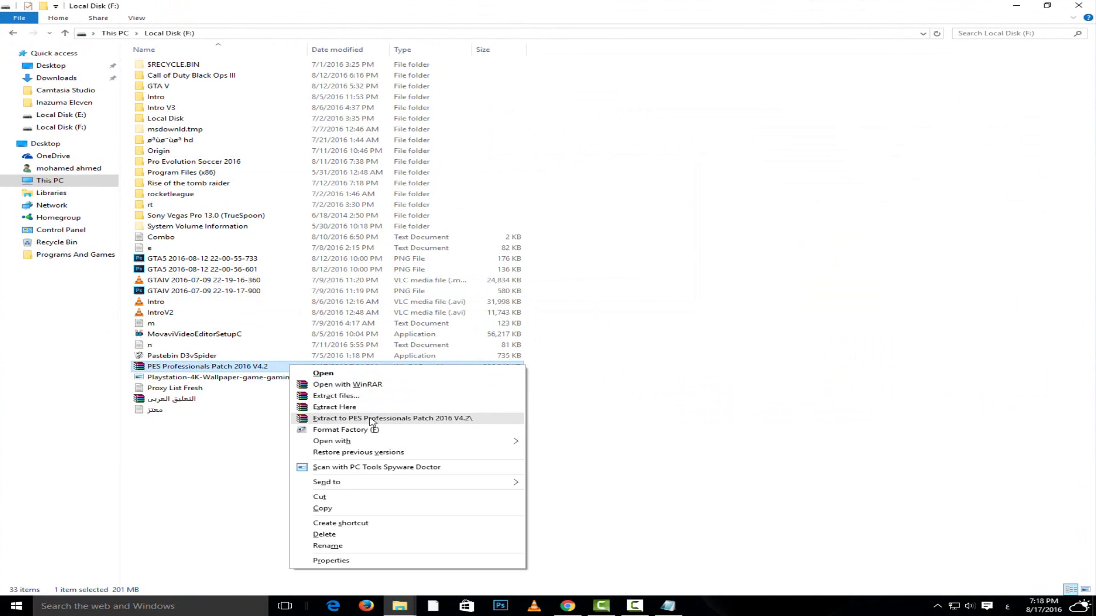
click(320, 420)
Return to Notepad, add the line "هنفك الضغط الناتج عن التحميل" and minimize the notes
click(668, 606)
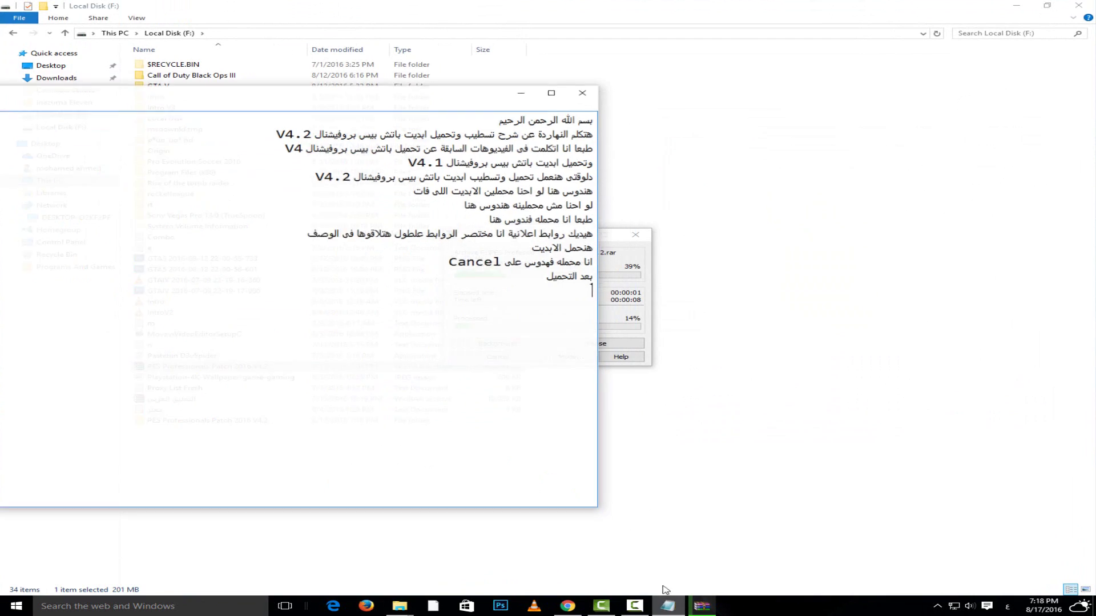
text(نف)
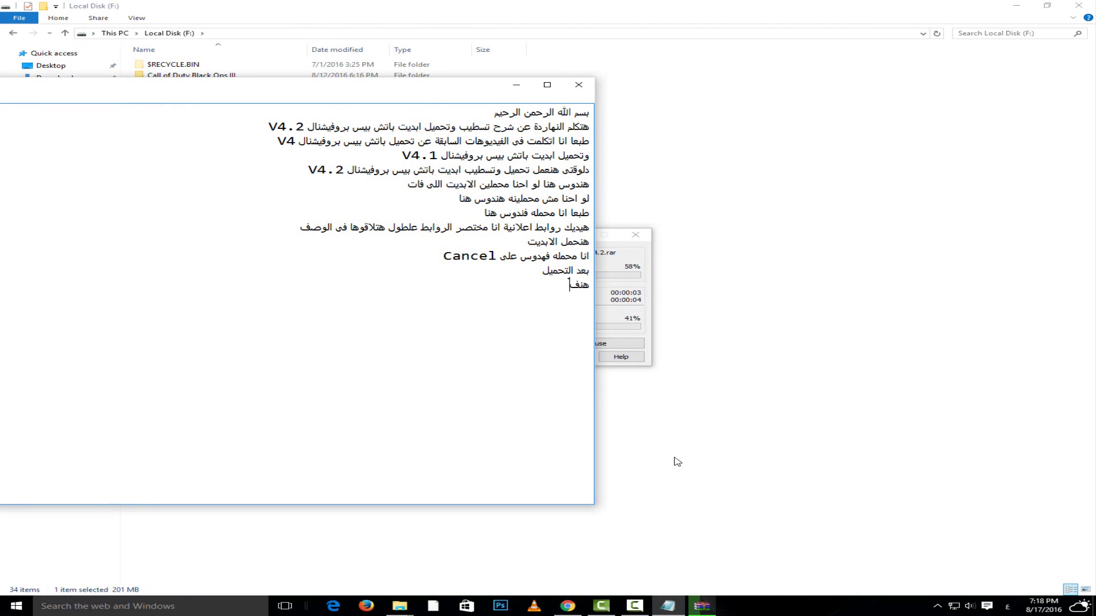
text(ك الضغط الناتج عن التحميل)
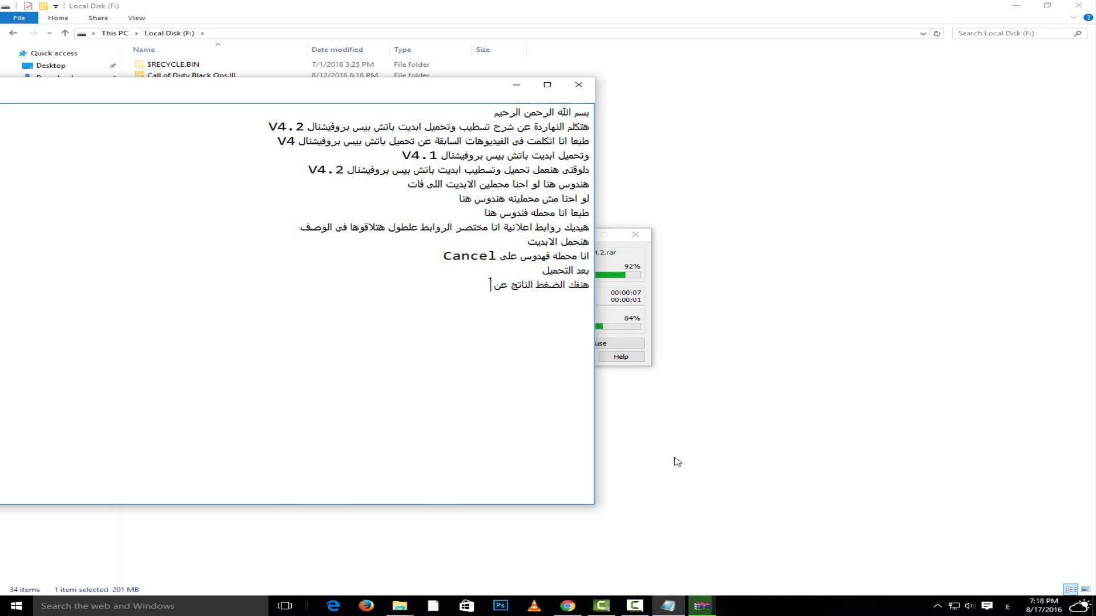
click(516, 85)
Launch PES Professionals Patch V4.2 Install from the extracted folder, accept English and continue to the destination folder page
double_click(362, 425)
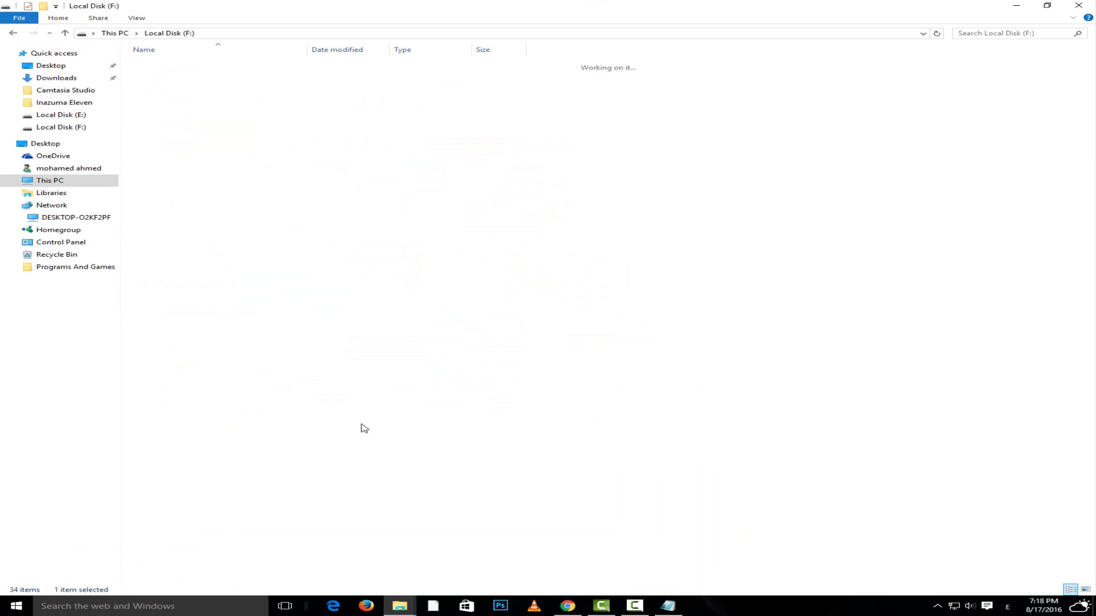
double_click(290, 66)
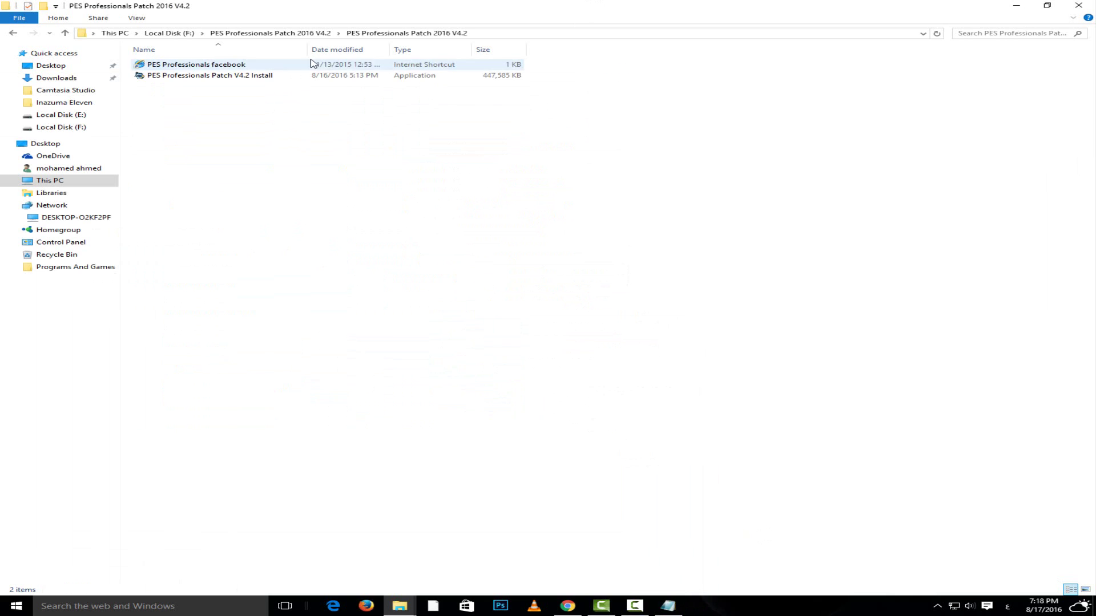
double_click(343, 76)
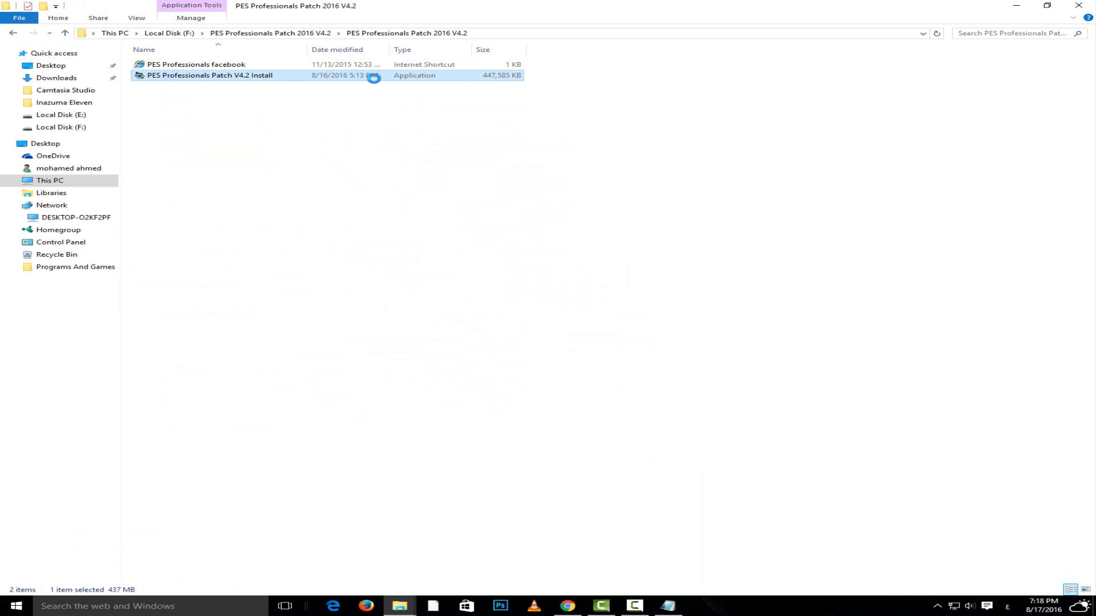
right_click(343, 73)
click(394, 90)
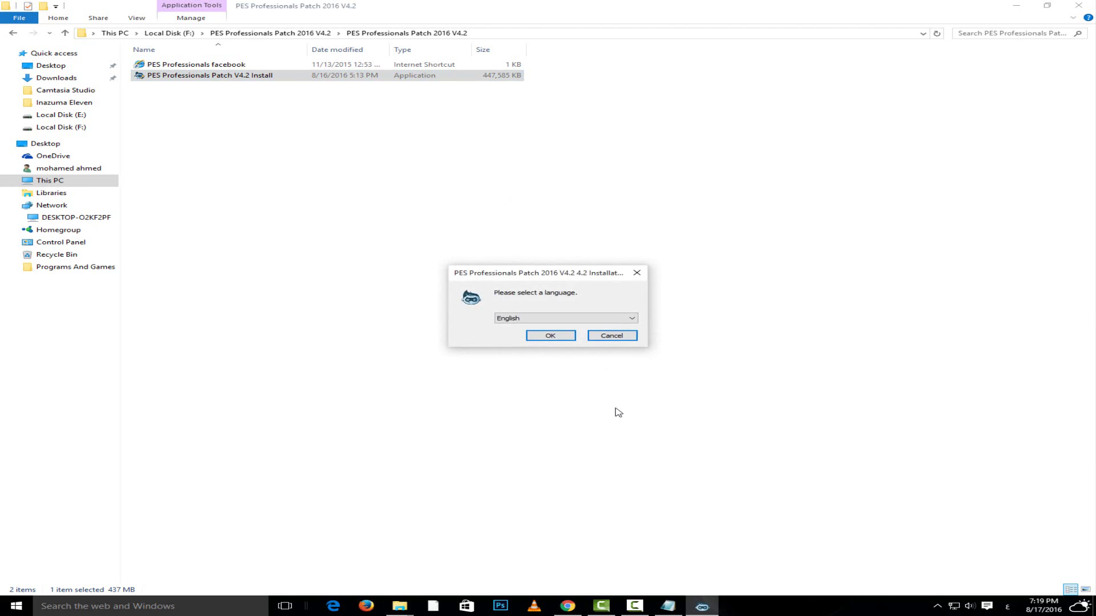
click(560, 334)
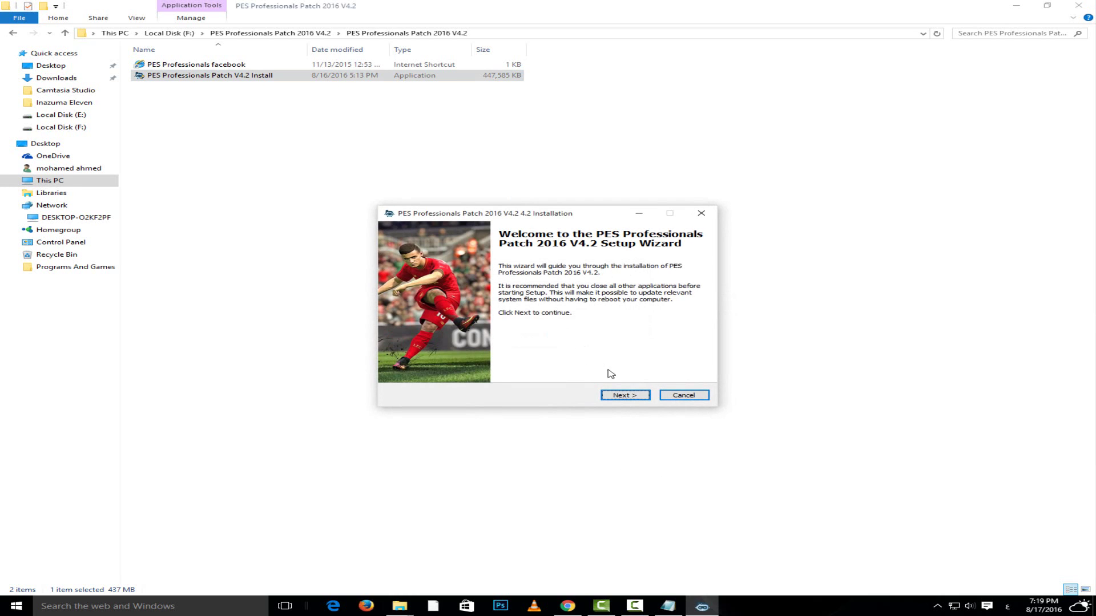
click(626, 393)
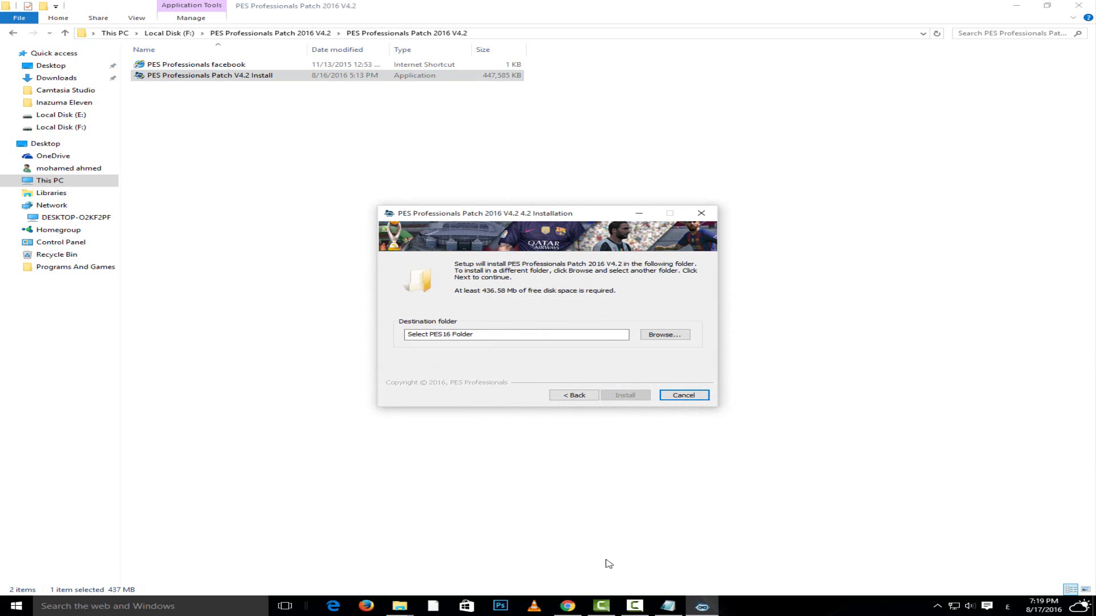
Switch to Notepad, add the line "هنا نختار ملف اللعبة" and minimize the notes
click(668, 606)
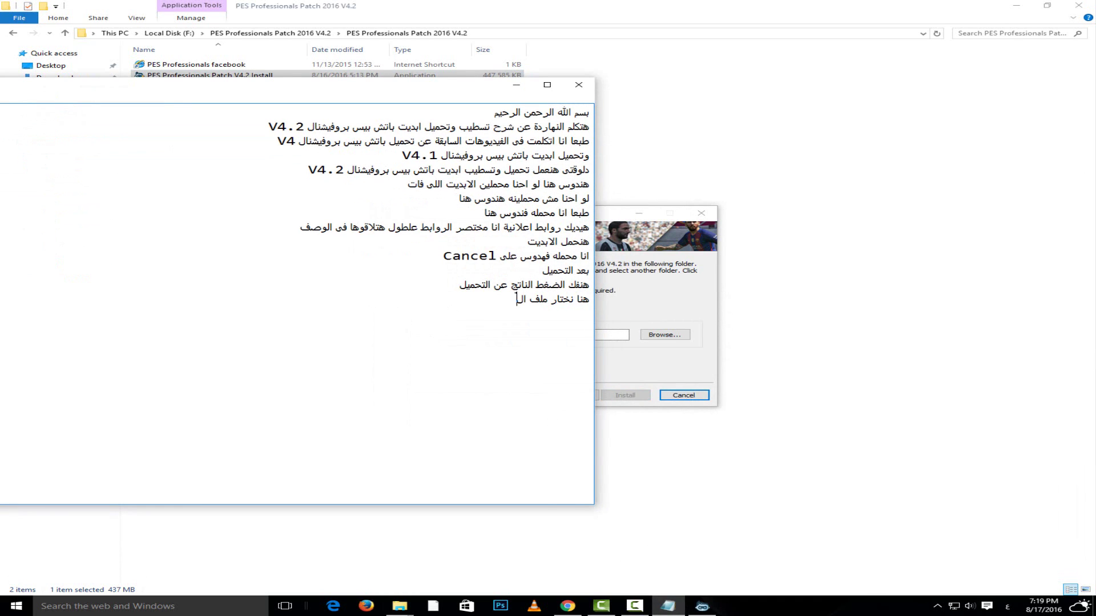
click(516, 85)
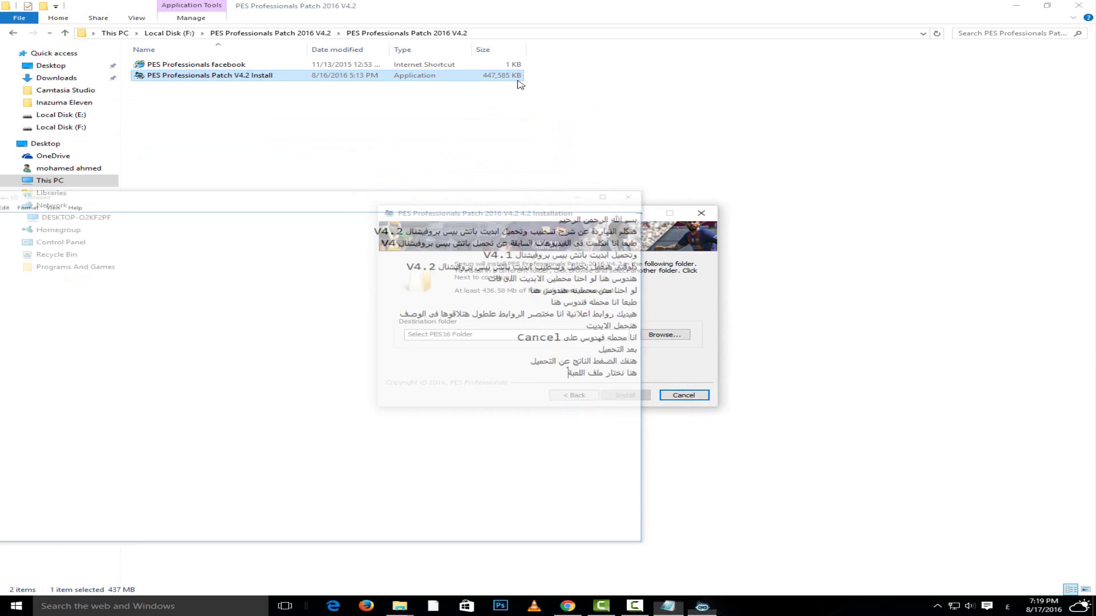
Set the destination to the Pro Evolution Soccer 2016 folder inside the Local Disk folder on drive F and start the installation
click(674, 338)
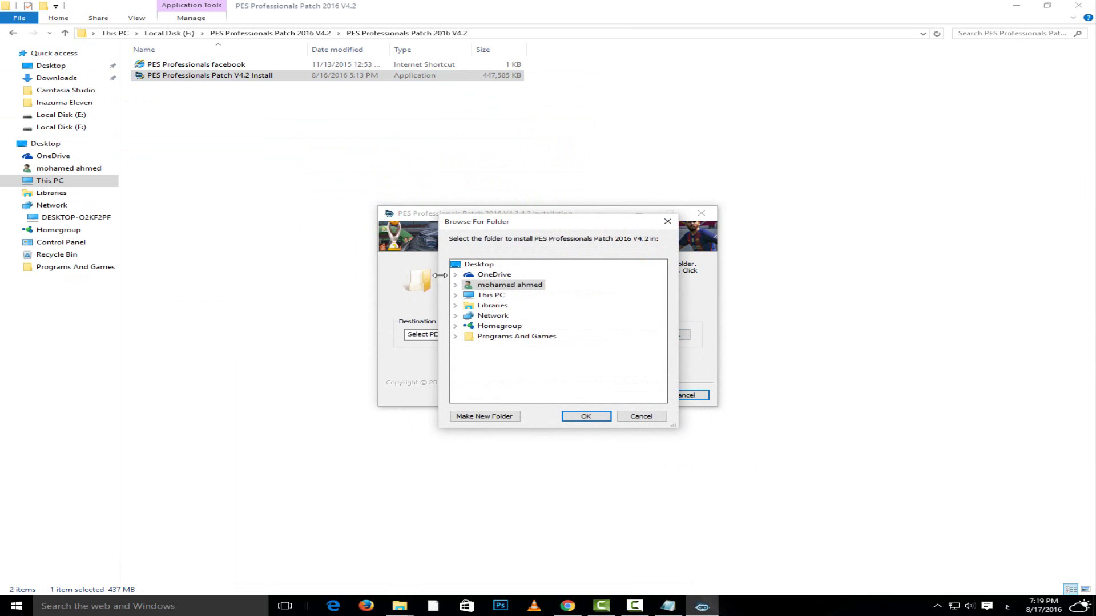
click(469, 290)
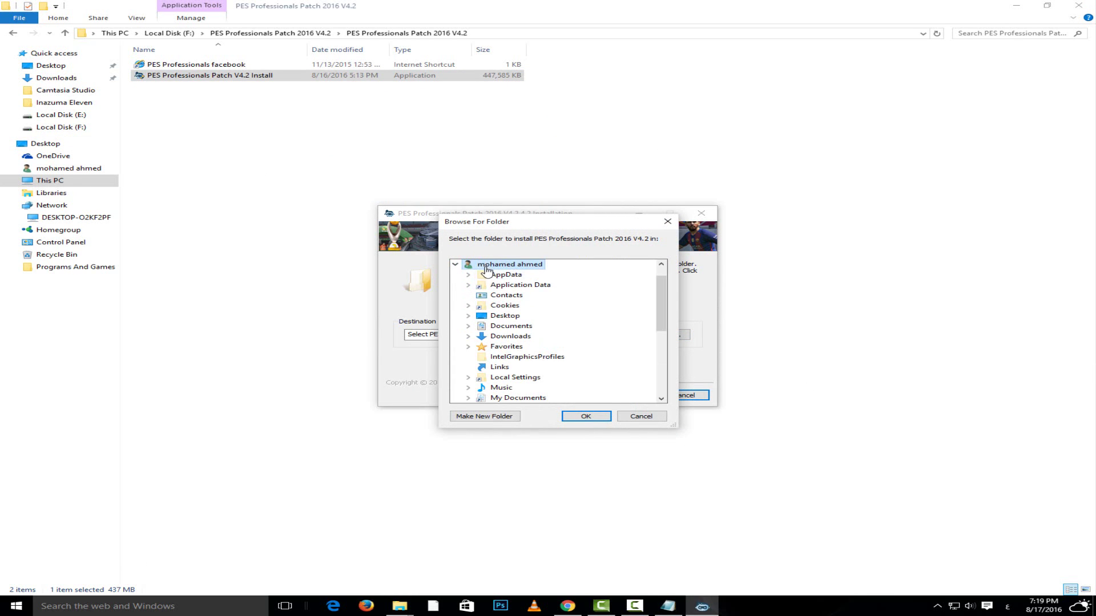
scroll(486, 272, down, 5)
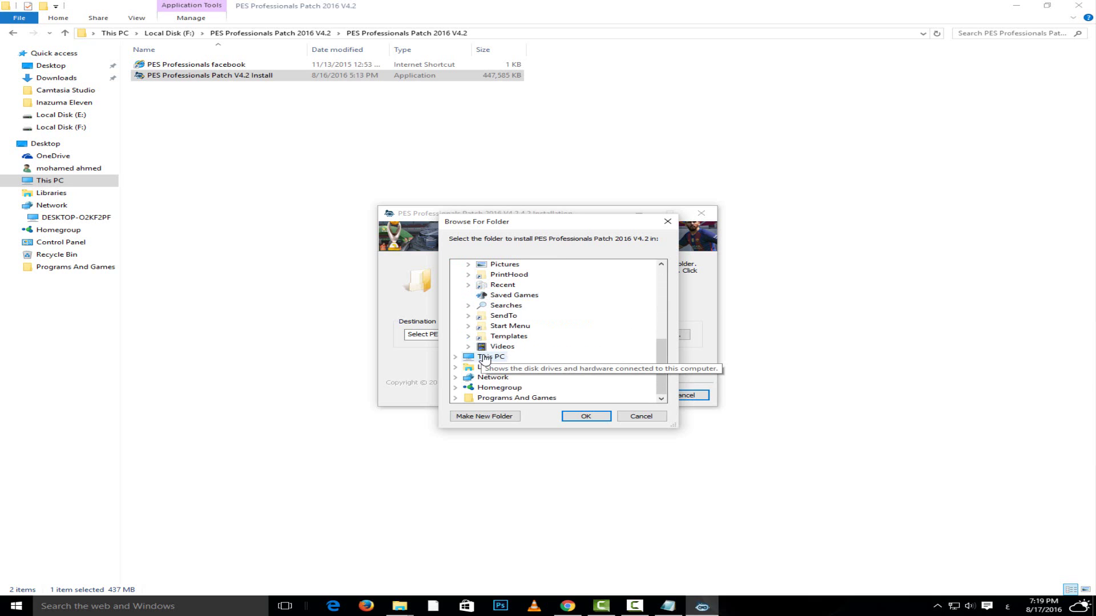
double_click(485, 357)
double_click(520, 394)
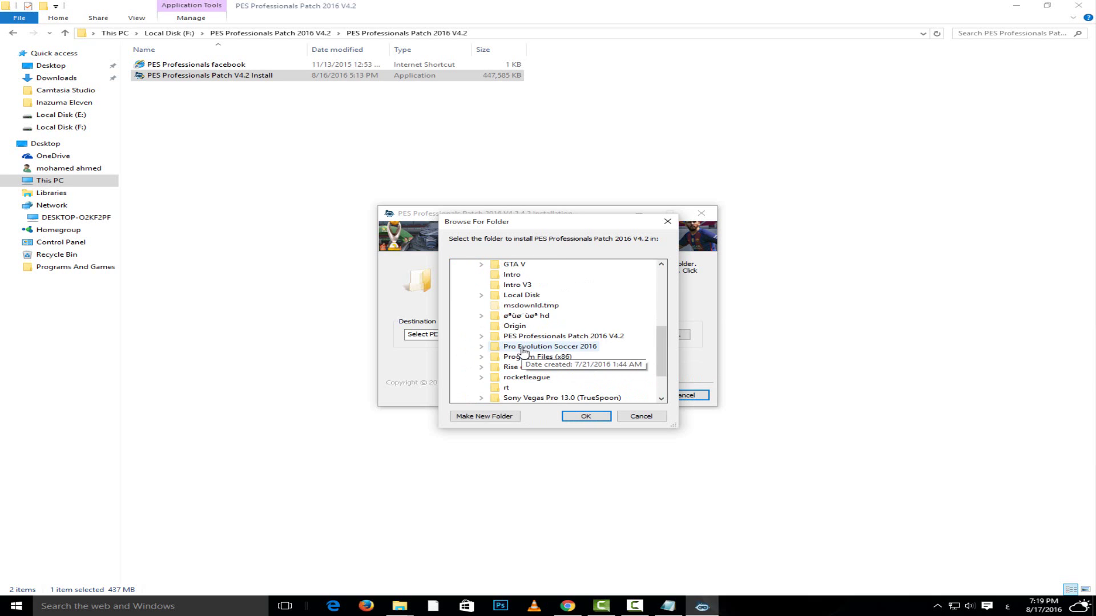
double_click(522, 296)
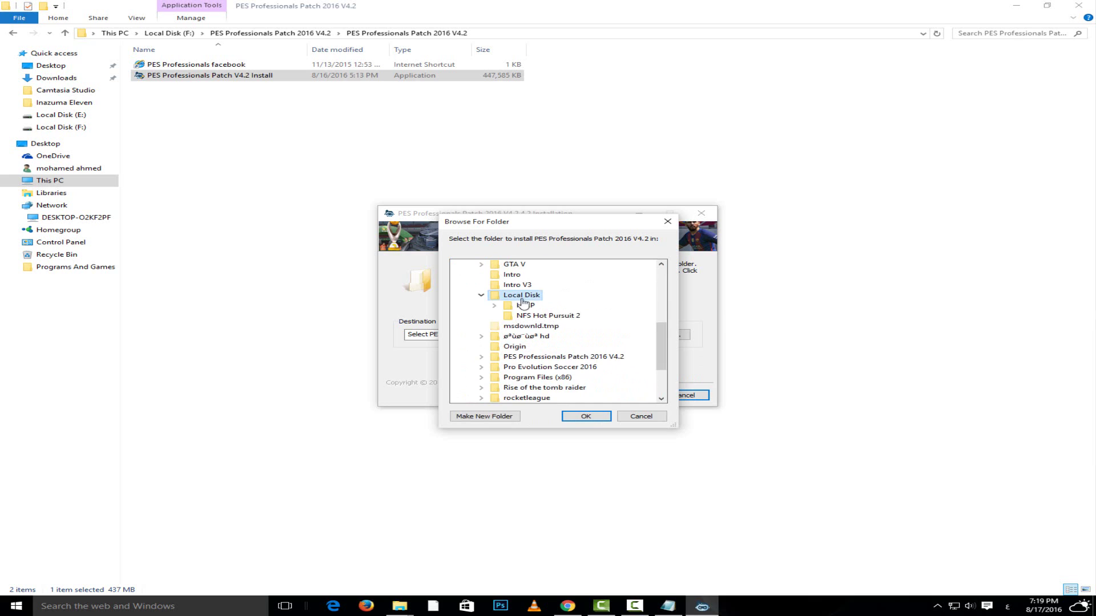
double_click(524, 305)
double_click(556, 347)
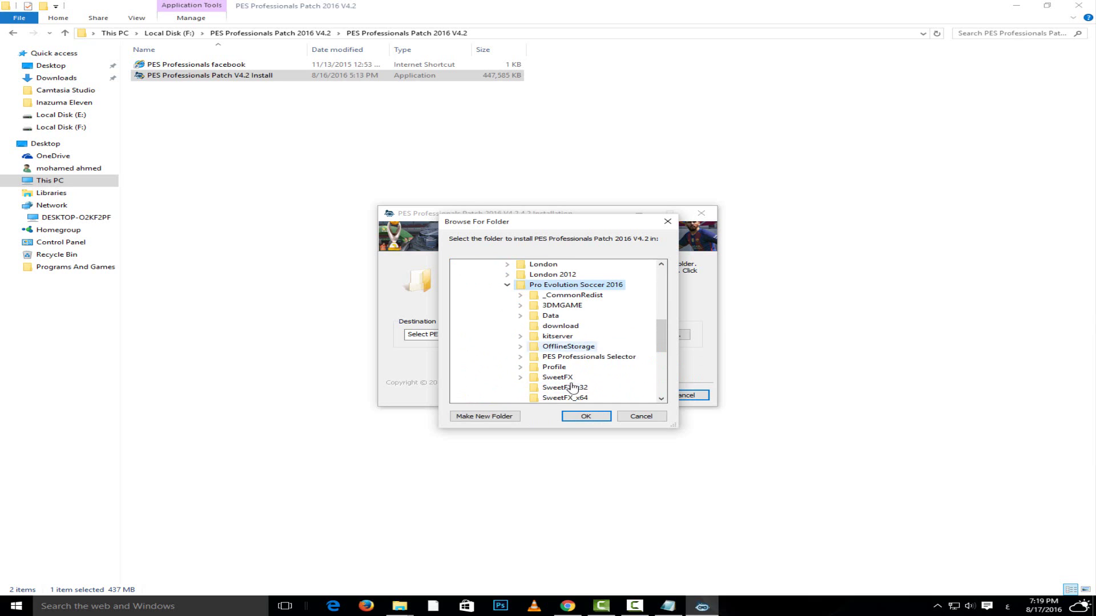
click(585, 416)
click(620, 396)
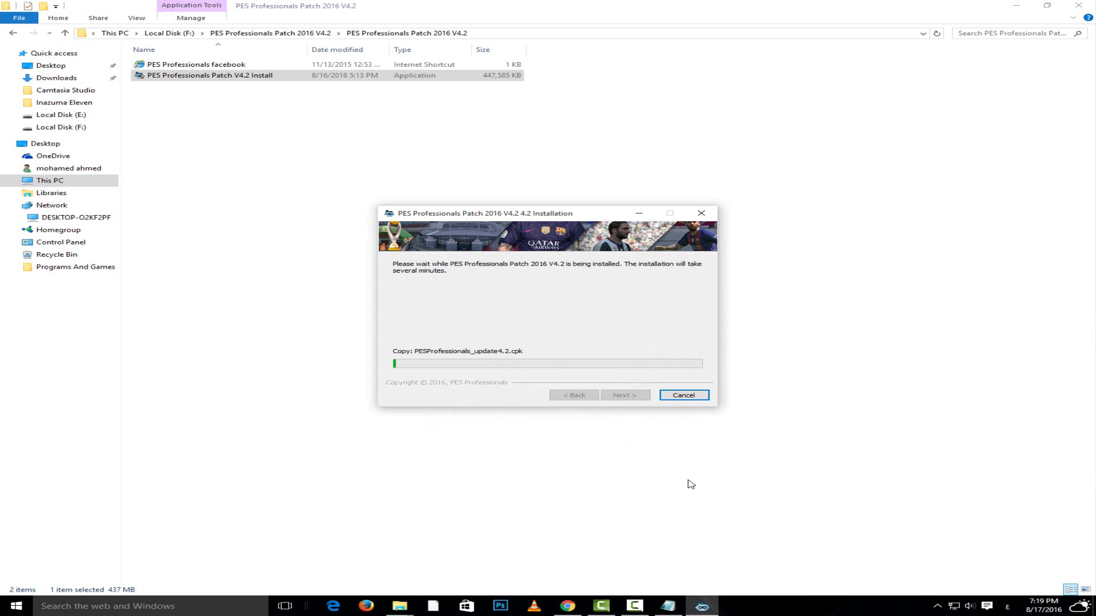
Finish the PES Professionals Patch 2016 V4.2 setup wizard once the installation completes
mouse_move(645, 604)
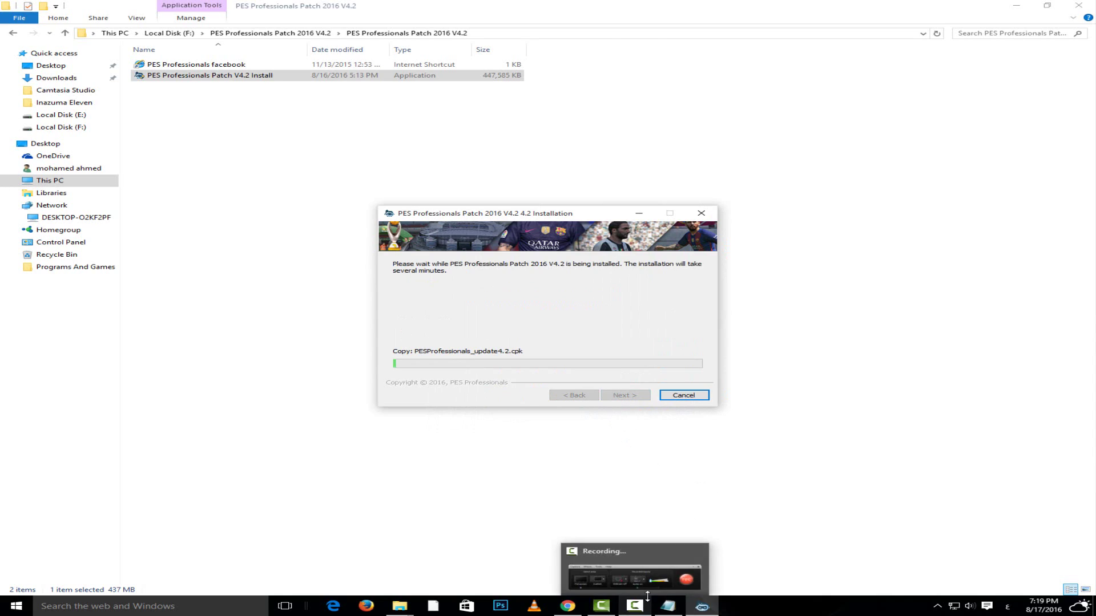
mouse_move(672, 581)
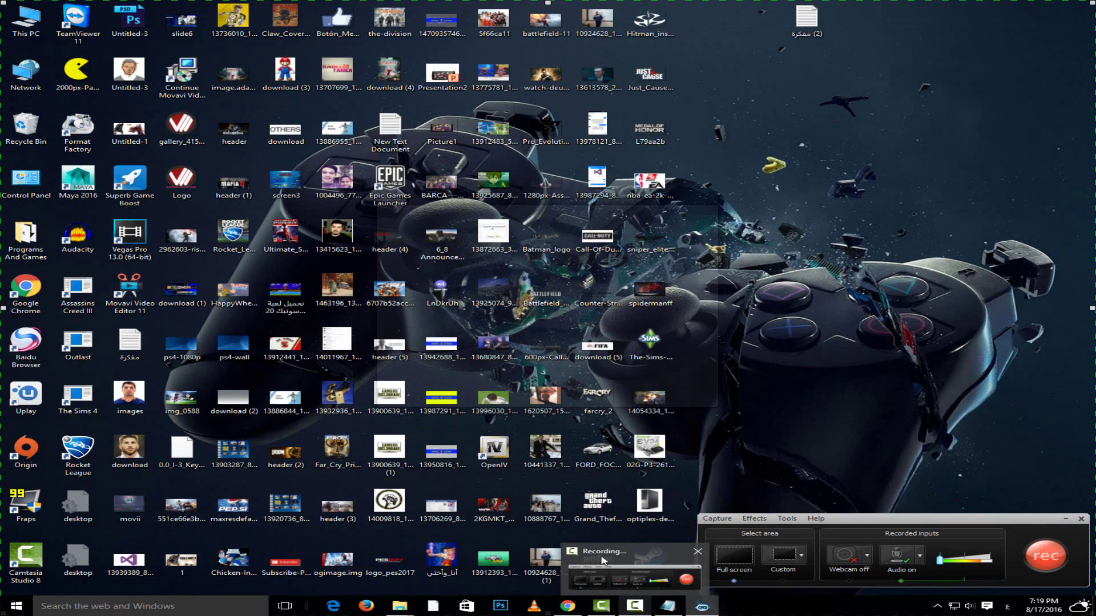
key(Return)
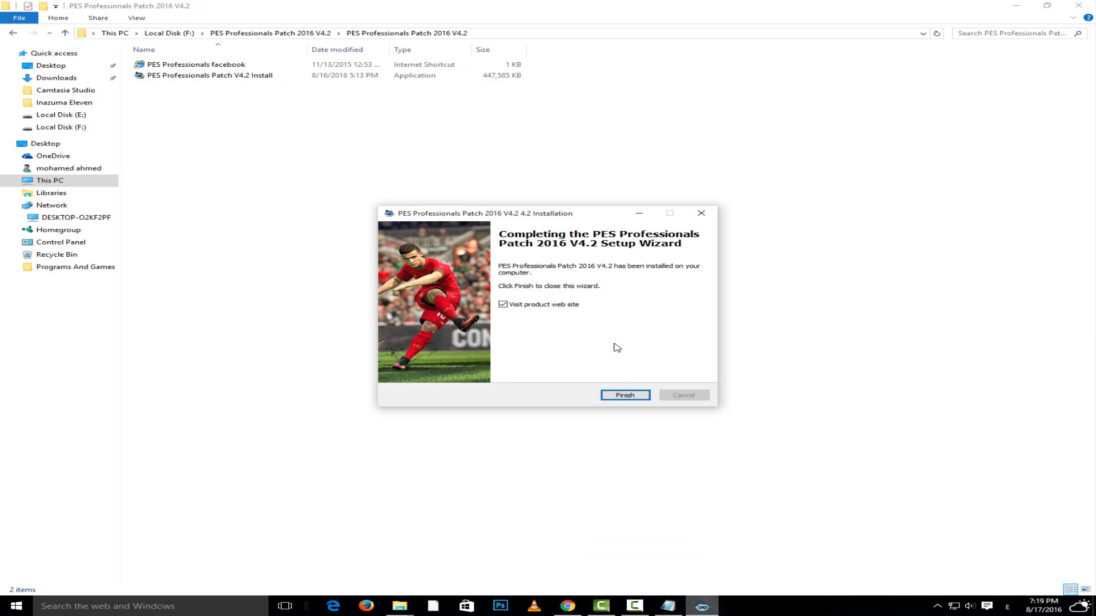
click(702, 606)
click(624, 396)
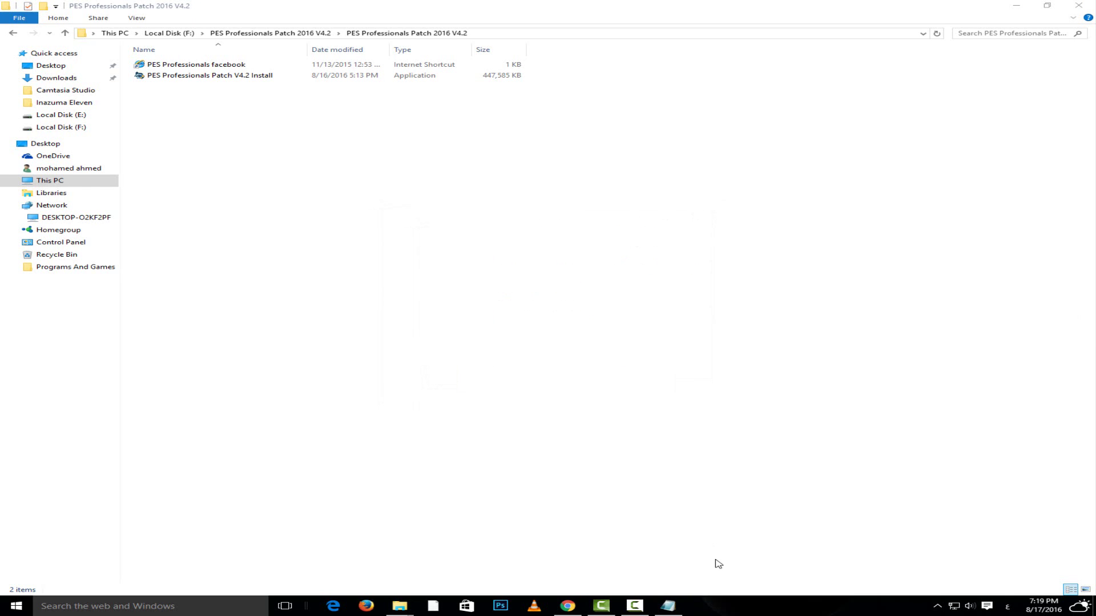
Add the Notepad lines "دلوقتى سطبه", "بعد التسطيب هنروح لملف اللعبة ونفتح السيليكتور" and "تابعونى...........", removing the mistyped Latin characters
click(667, 612)
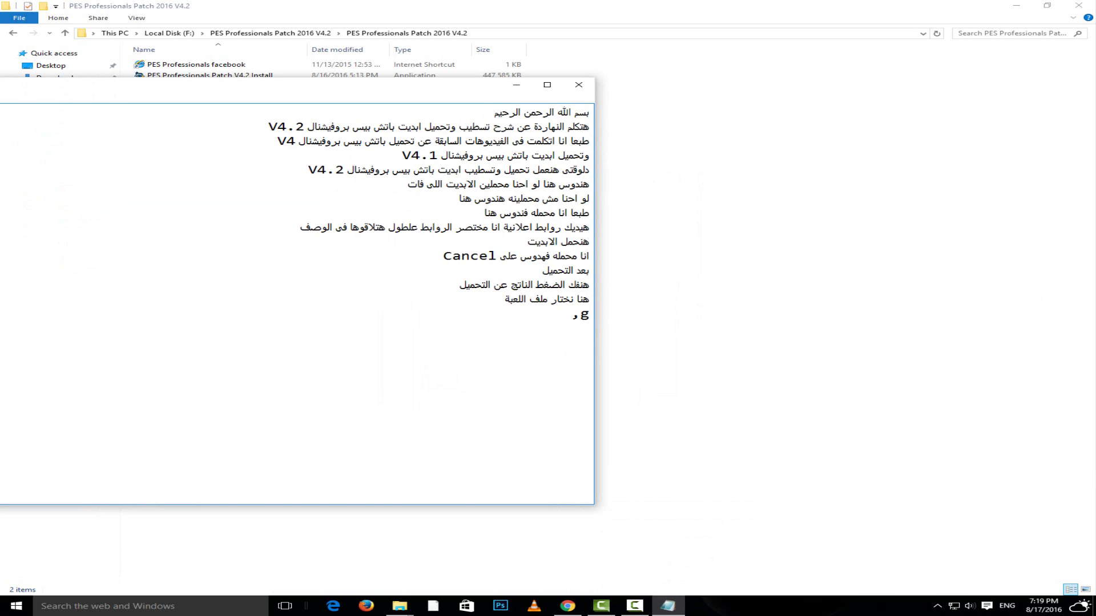
key(BackSpace)
key(BackSpace)
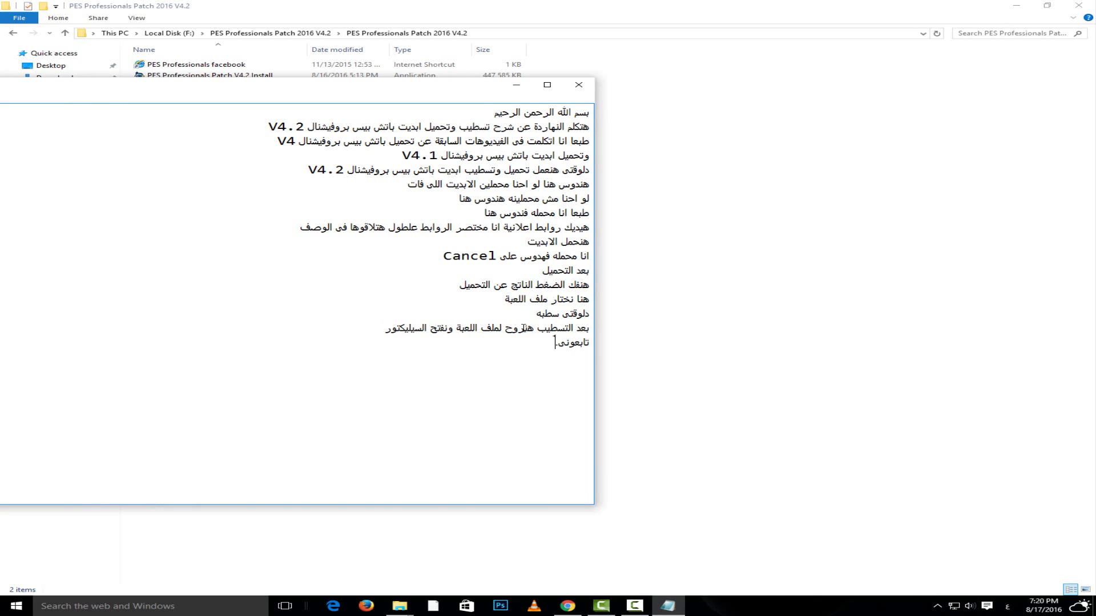
text(..........)
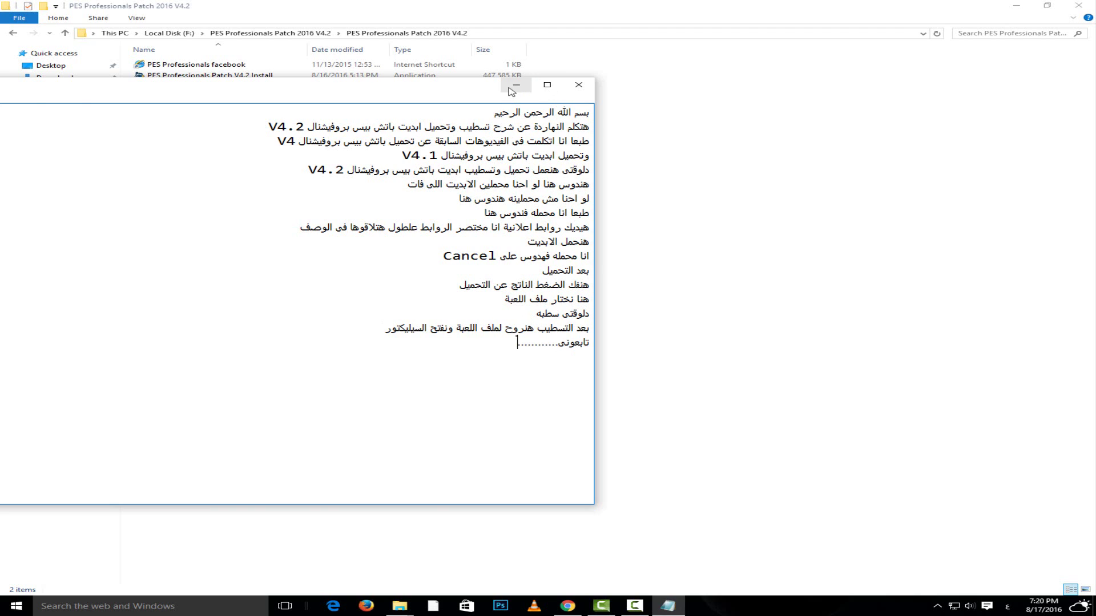
Minimize the notes, open the Pro Evolution Soccer 2016 folder in Local Disk\I.M.P on drive F and launch PES Professionals Patch Selector 2016
click(516, 85)
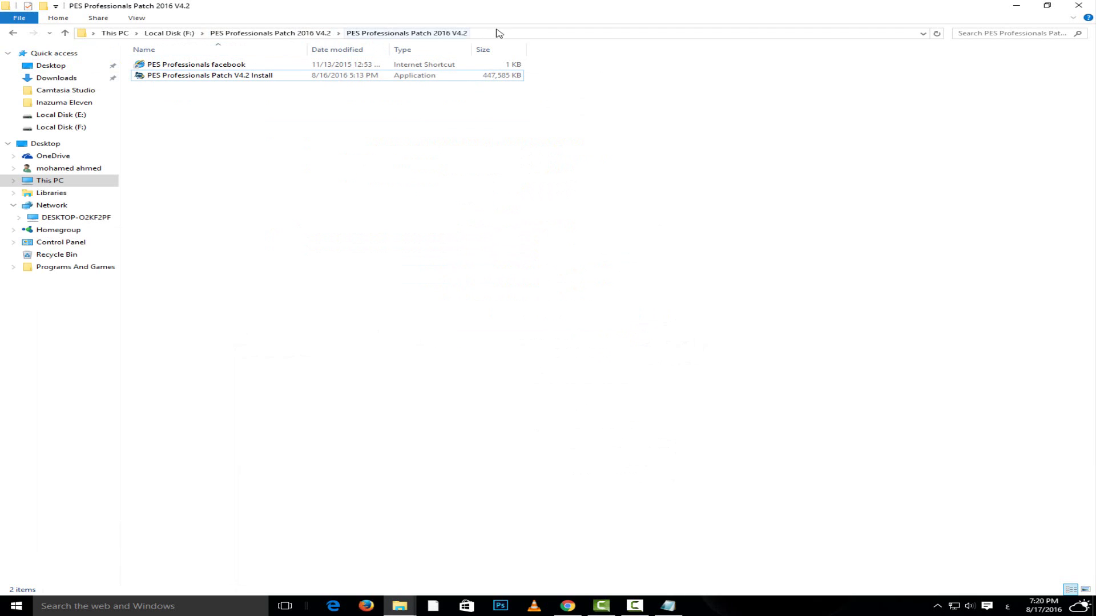
click(14, 33)
click(13, 33)
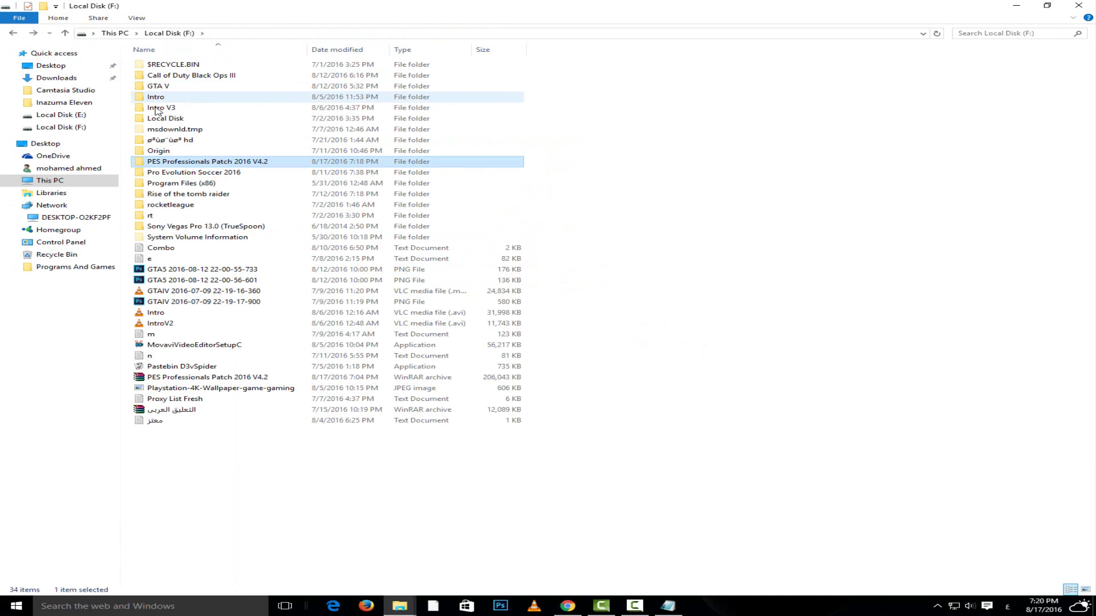
double_click(168, 119)
double_click(157, 64)
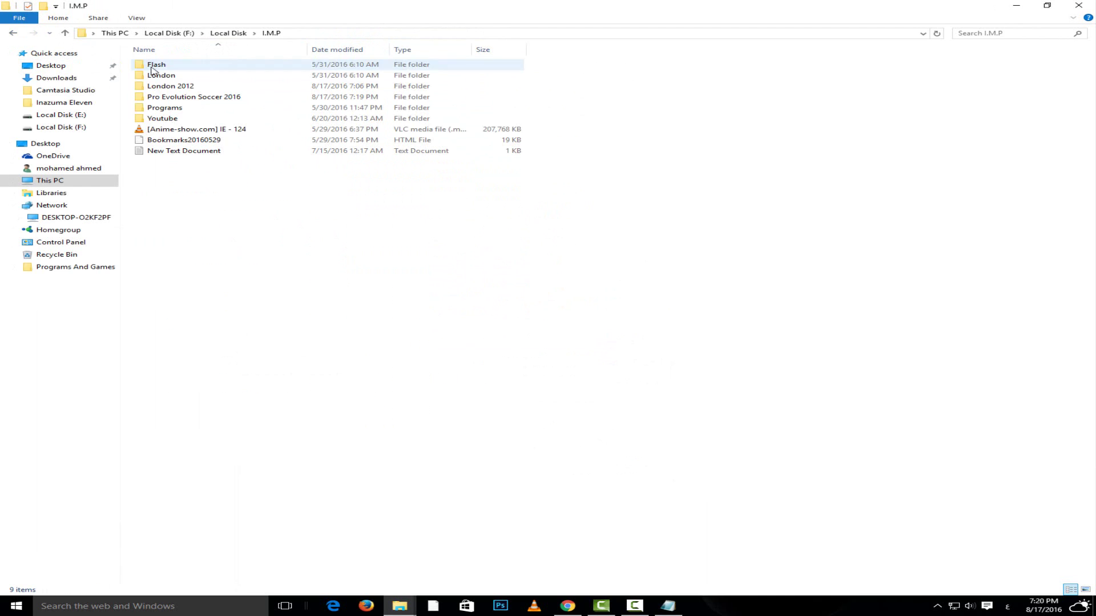
double_click(183, 97)
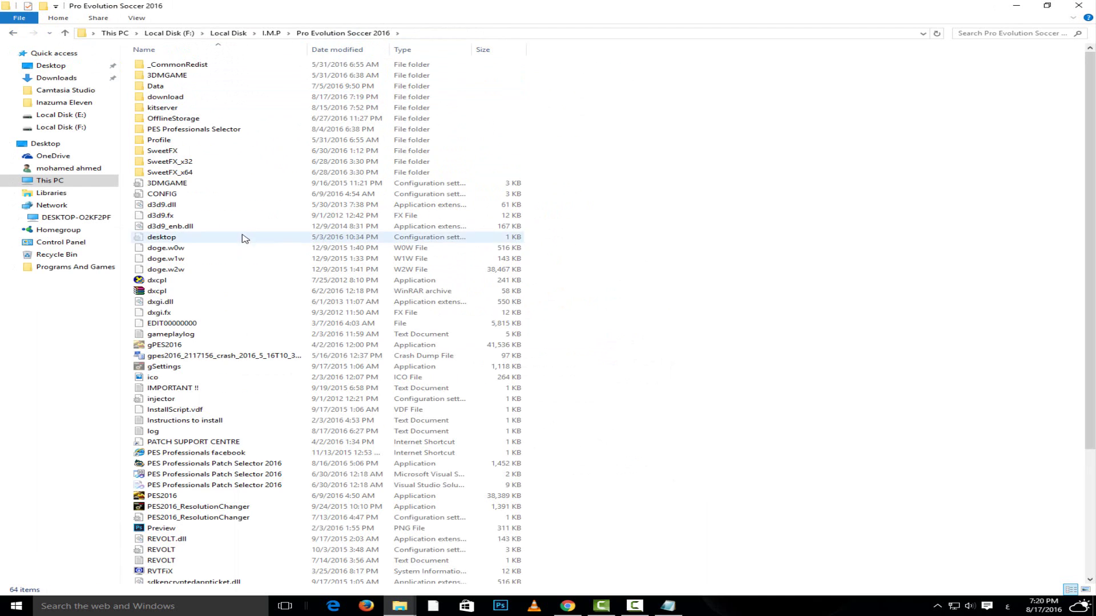
right_click(242, 464)
click(288, 247)
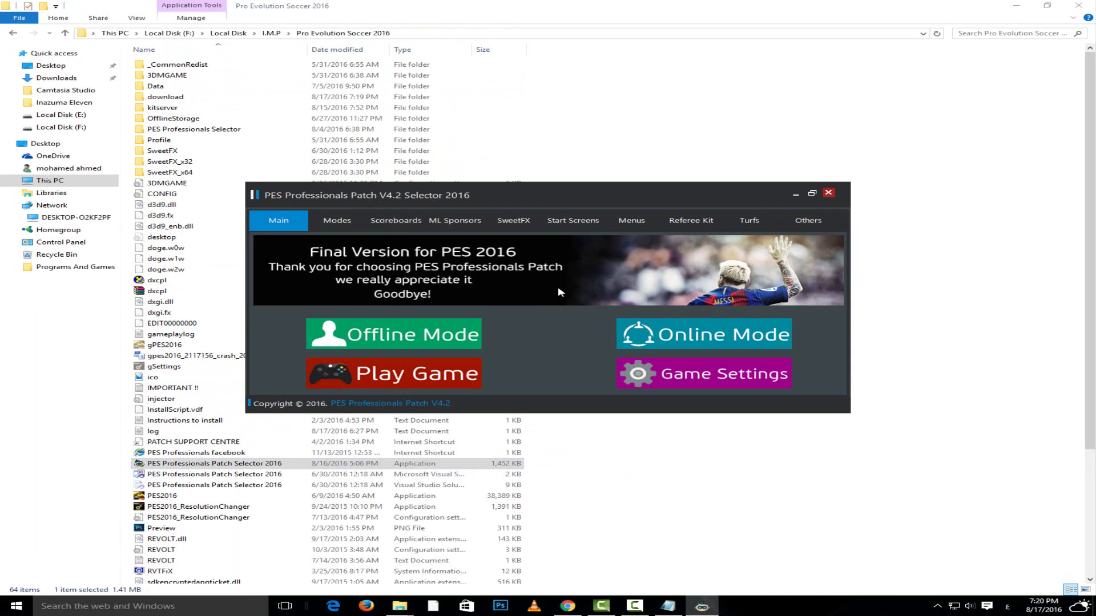
Apply the CAF Champions League - Africa mode in the selector and dismiss the confirmation
click(347, 224)
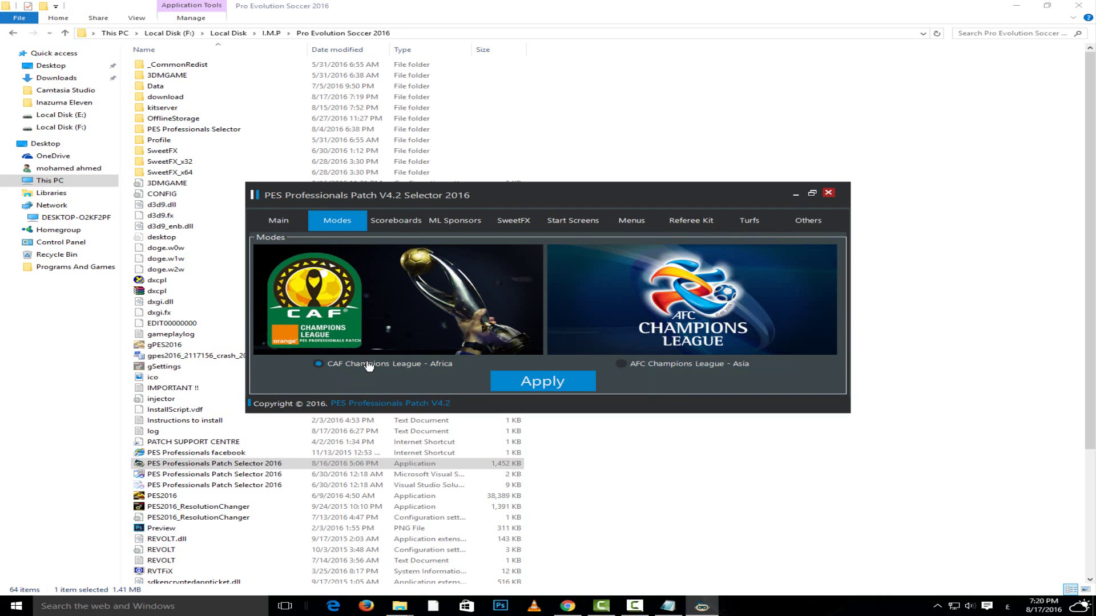
click(567, 384)
click(606, 342)
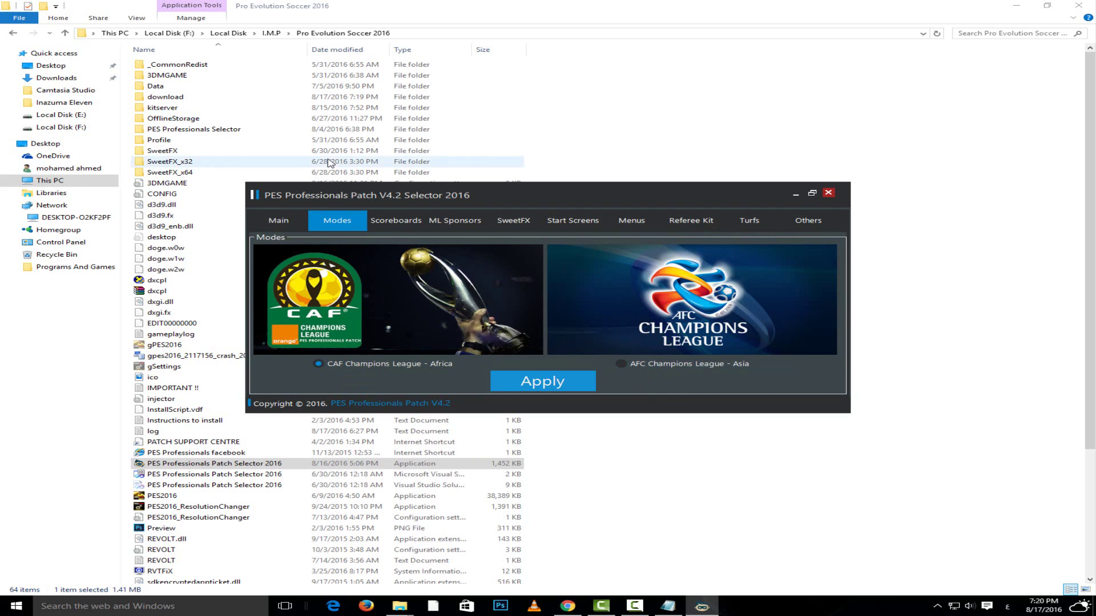
Choose the Premier League 16-17 scoreboard and apply it
click(400, 220)
click(372, 262)
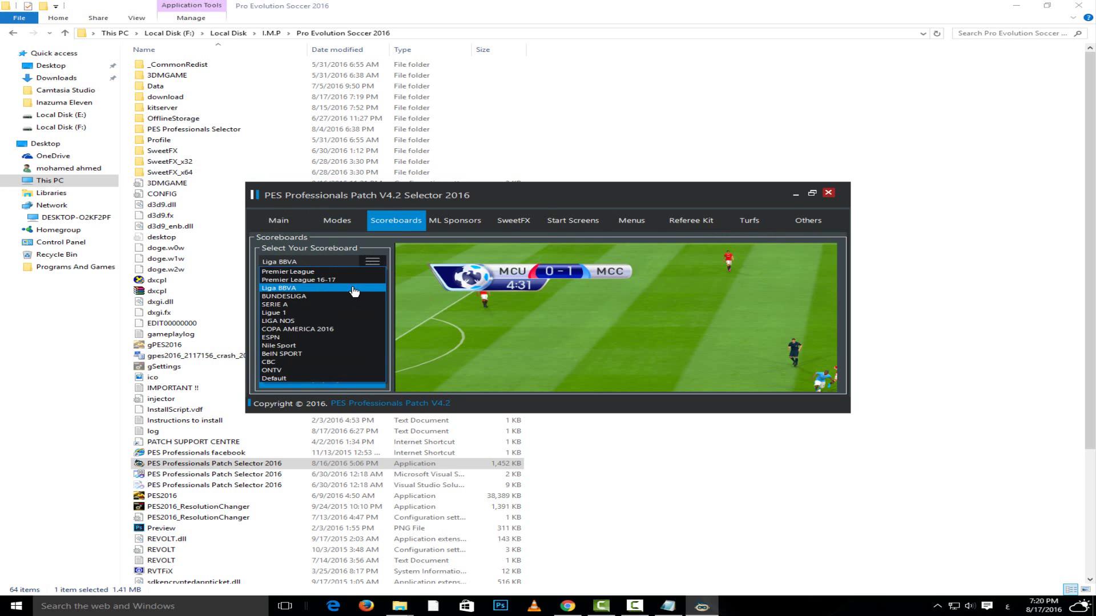
click(351, 280)
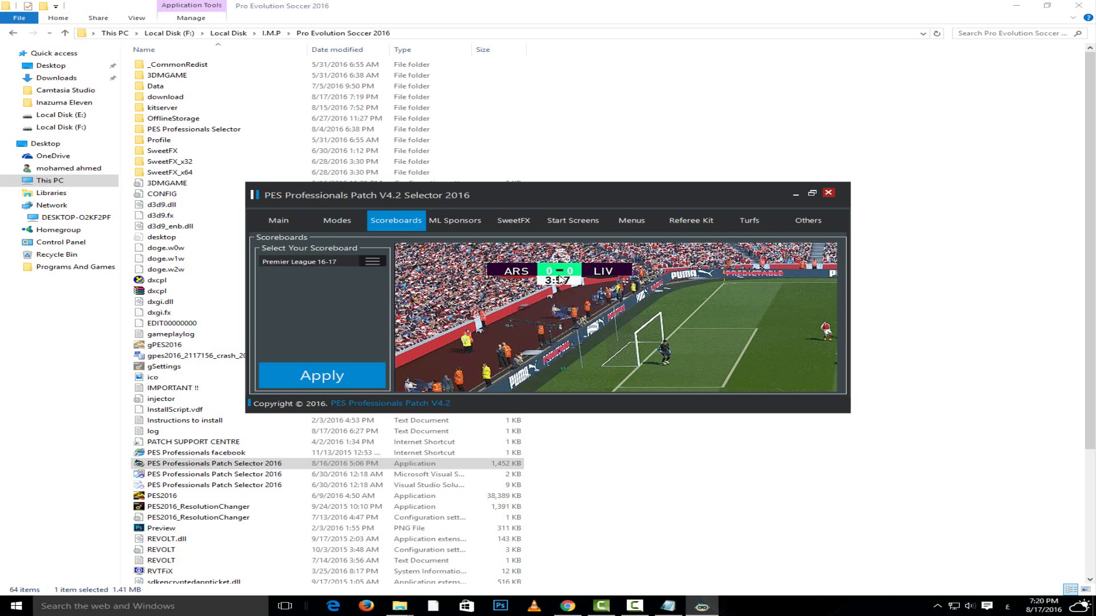
click(356, 378)
click(614, 346)
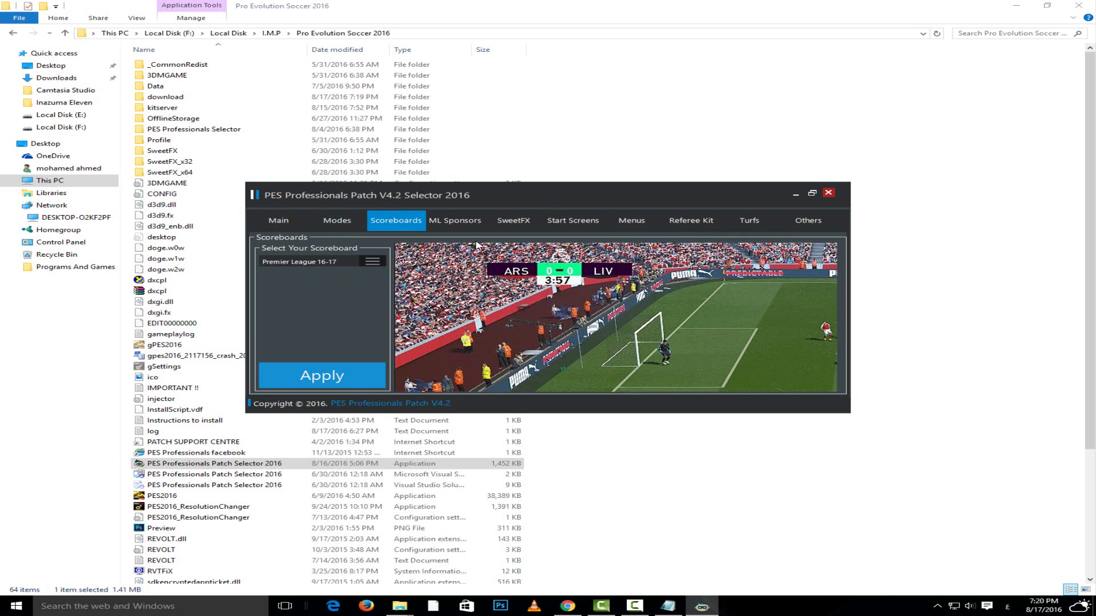
Apply the BARCELONA transfer room sponsors and manager suit for Master League
click(473, 225)
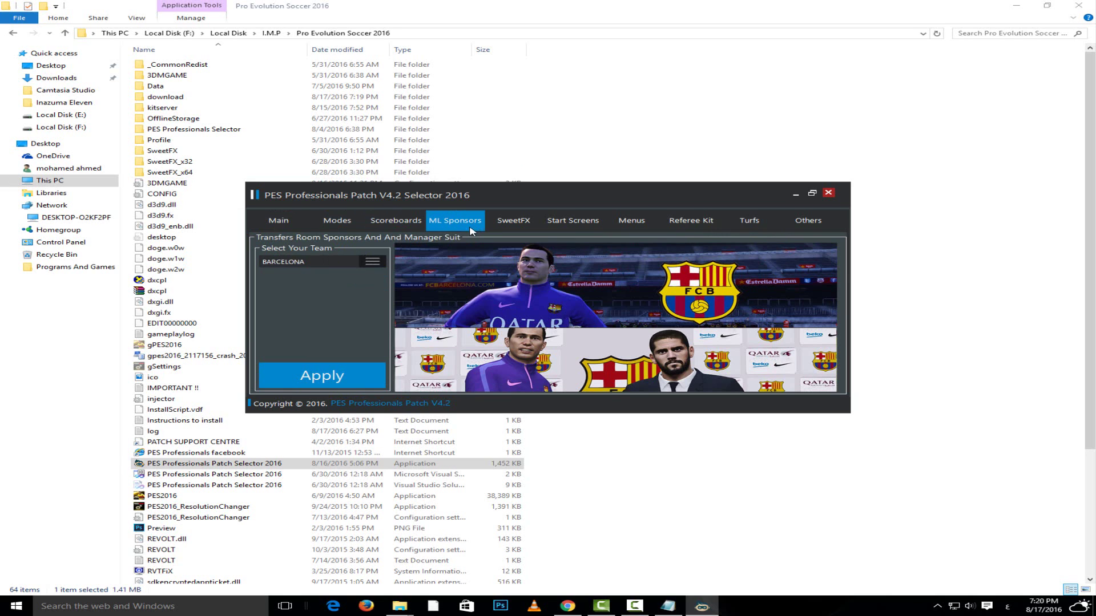
click(377, 372)
click(627, 343)
Turn SweetFX on and apply the SweetFX For Low PCs preset
click(513, 224)
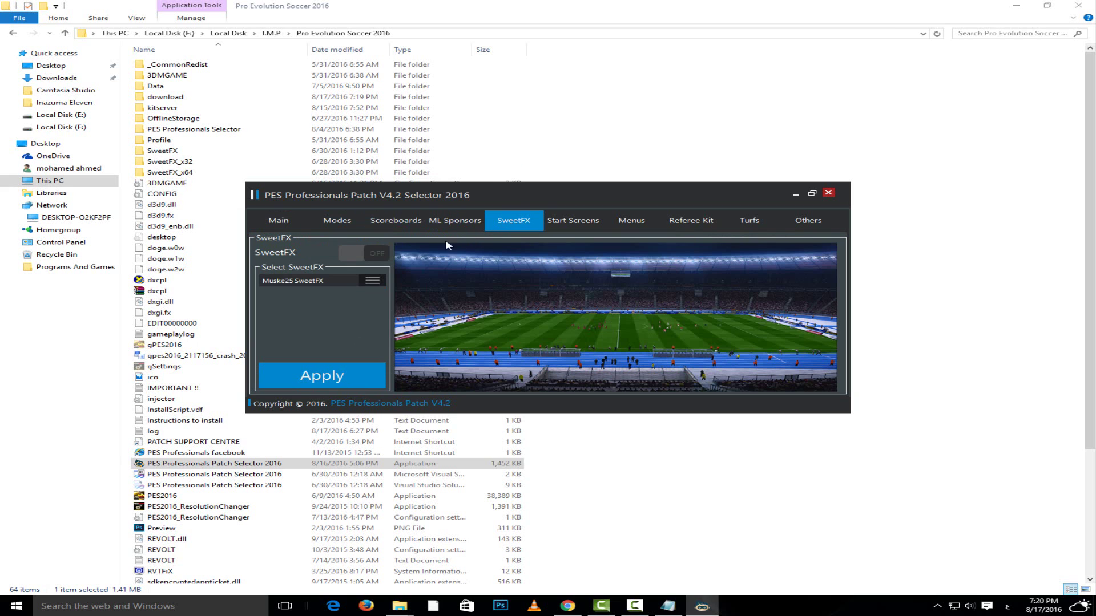
click(365, 253)
click(372, 280)
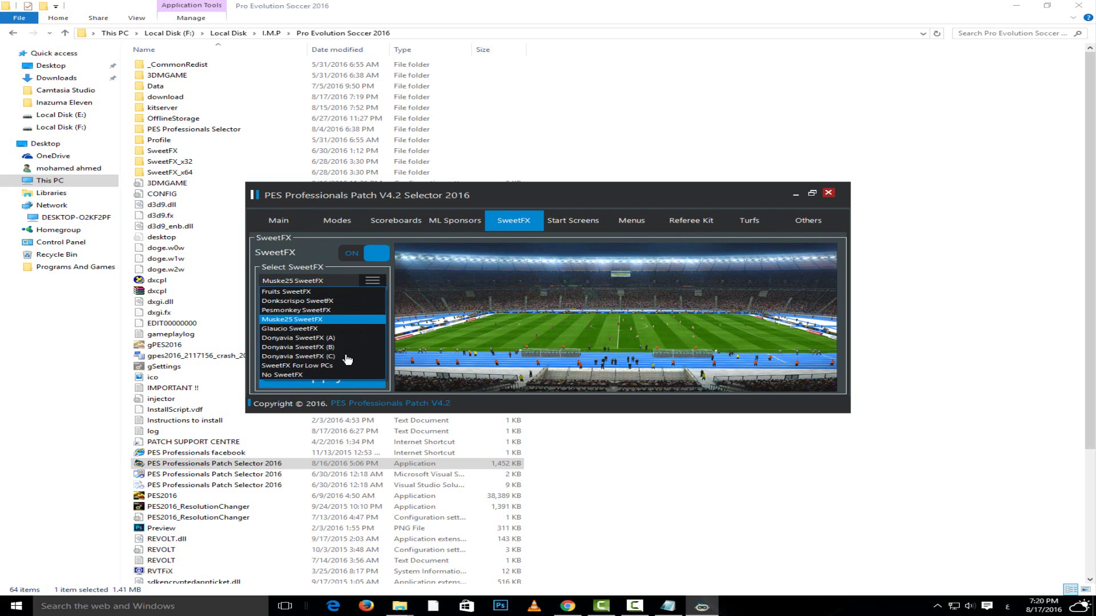
click(346, 365)
click(348, 383)
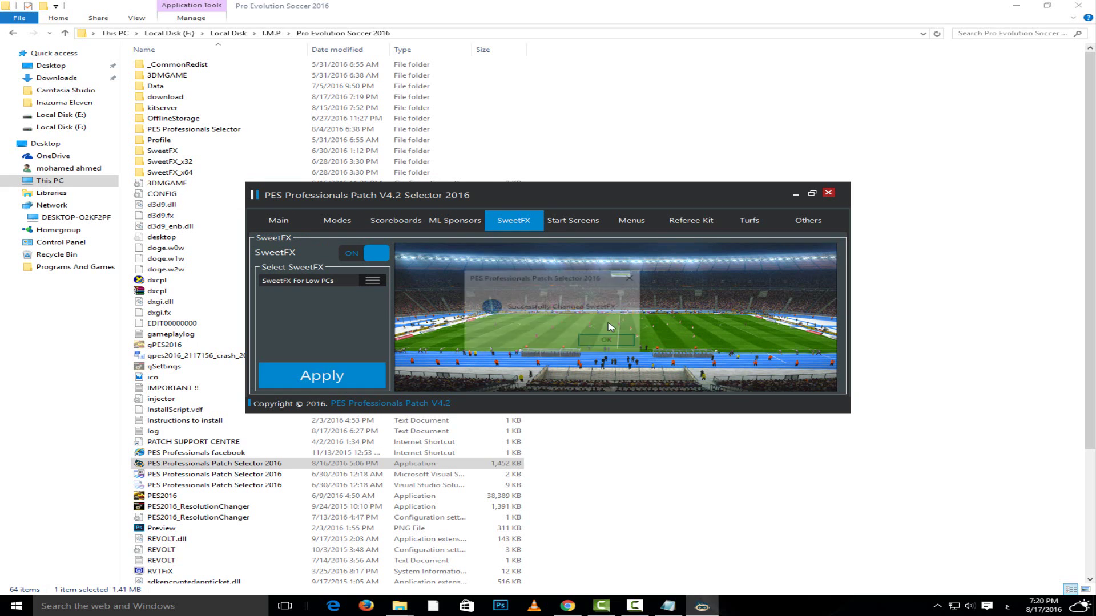
click(606, 341)
Apply the Season 16-17 start screen and the Blue menu color
click(554, 220)
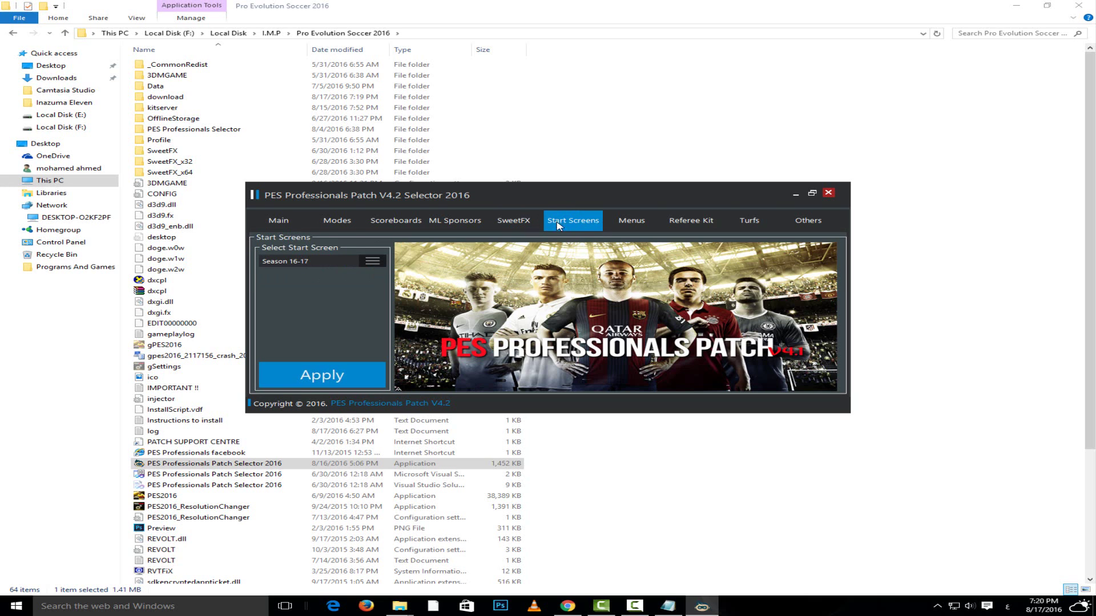
click(366, 262)
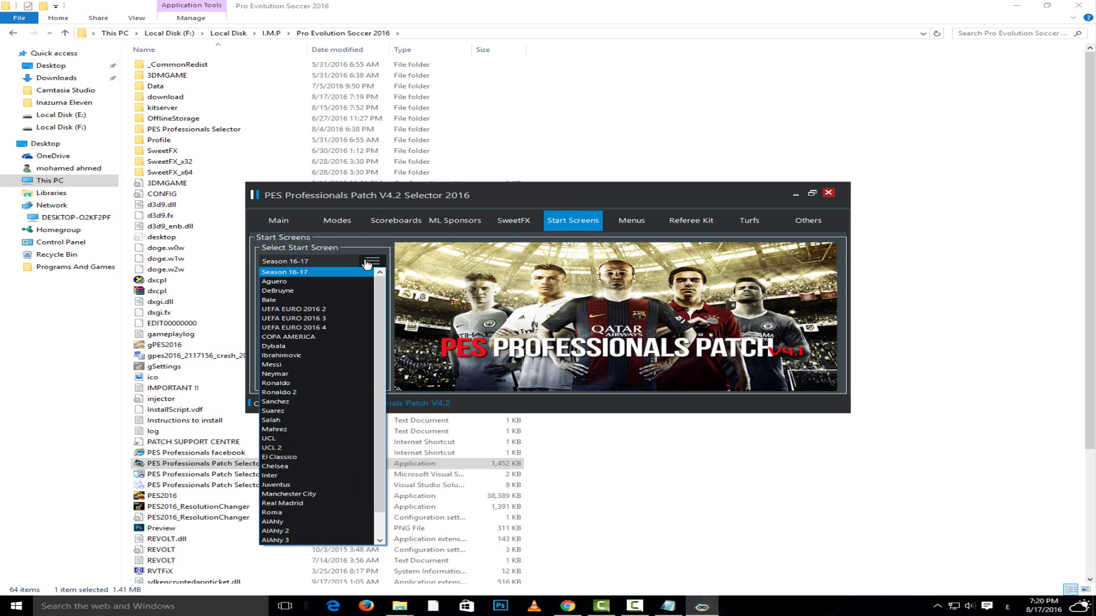
click(366, 272)
click(342, 380)
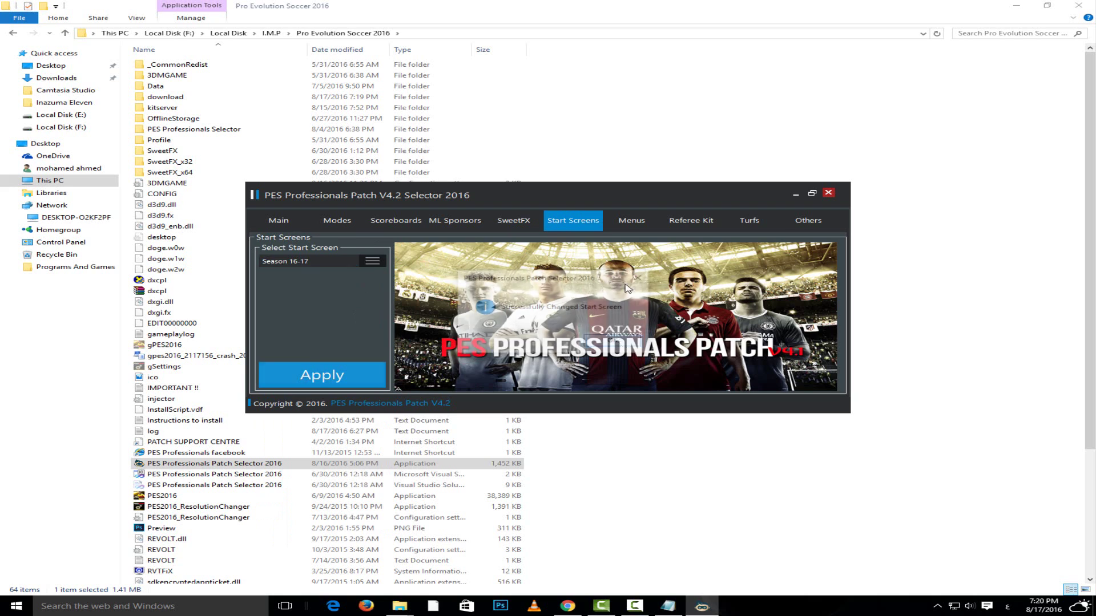
click(626, 224)
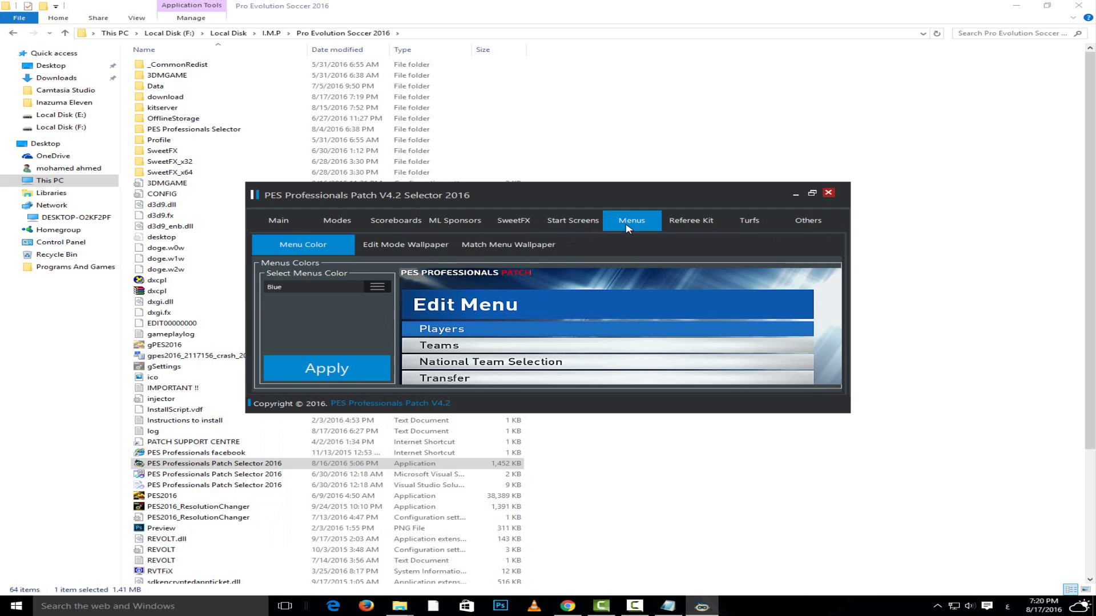
click(353, 365)
Preview the Adidas Liga NOS referee kit, then choose and apply the Adidas La Liga kit
click(684, 222)
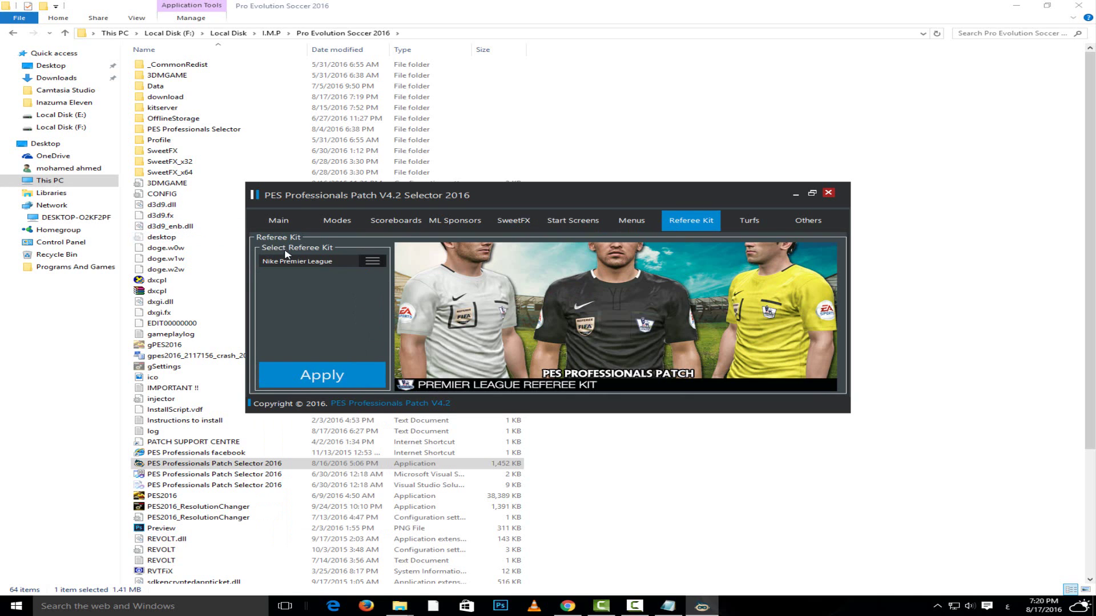
click(368, 264)
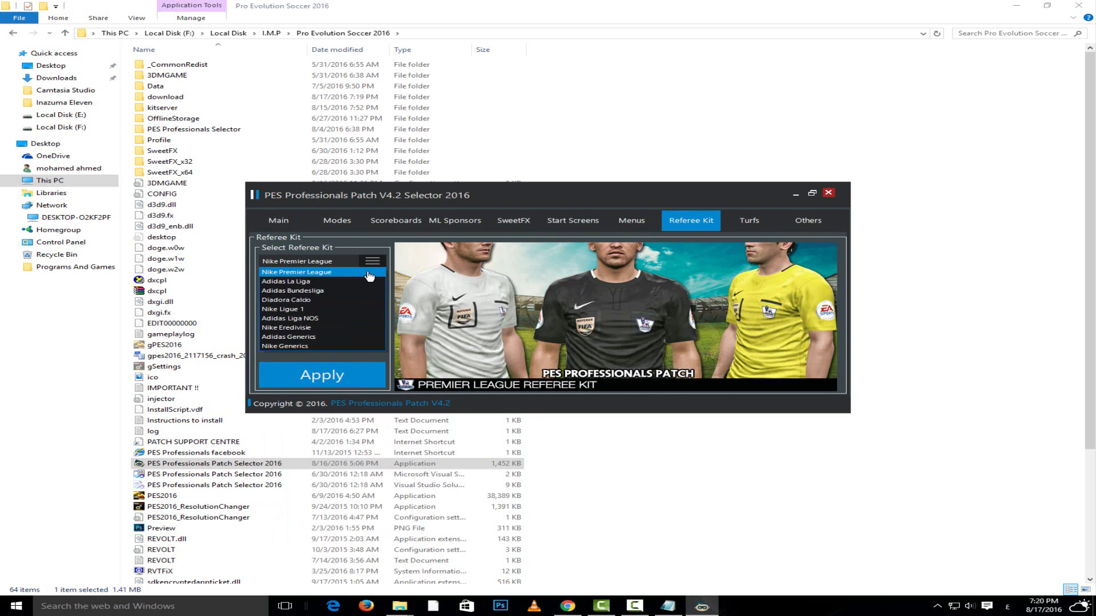
click(344, 318)
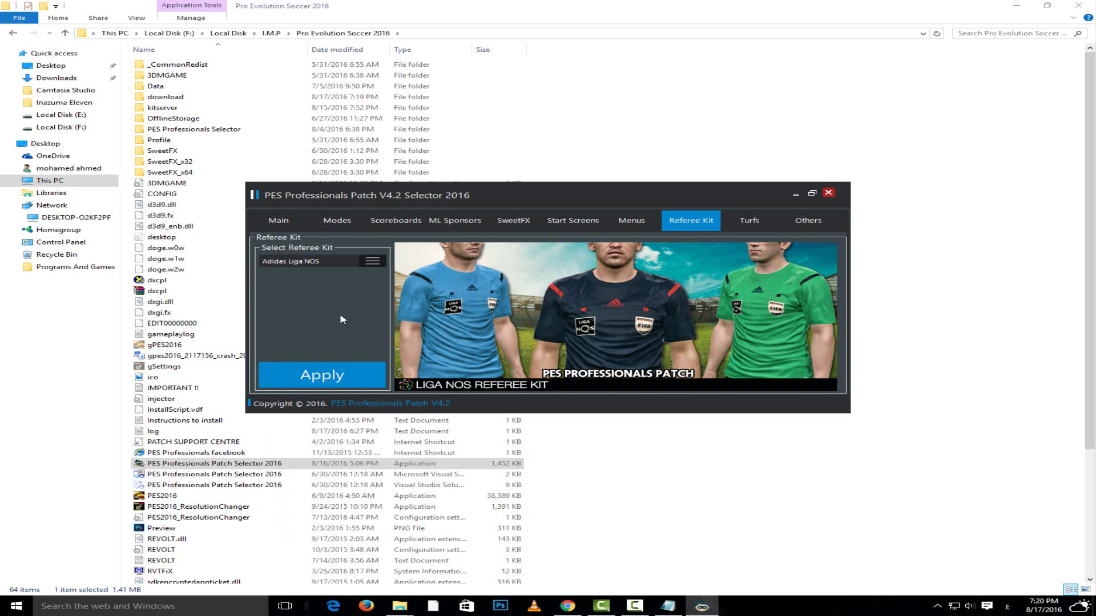
click(362, 264)
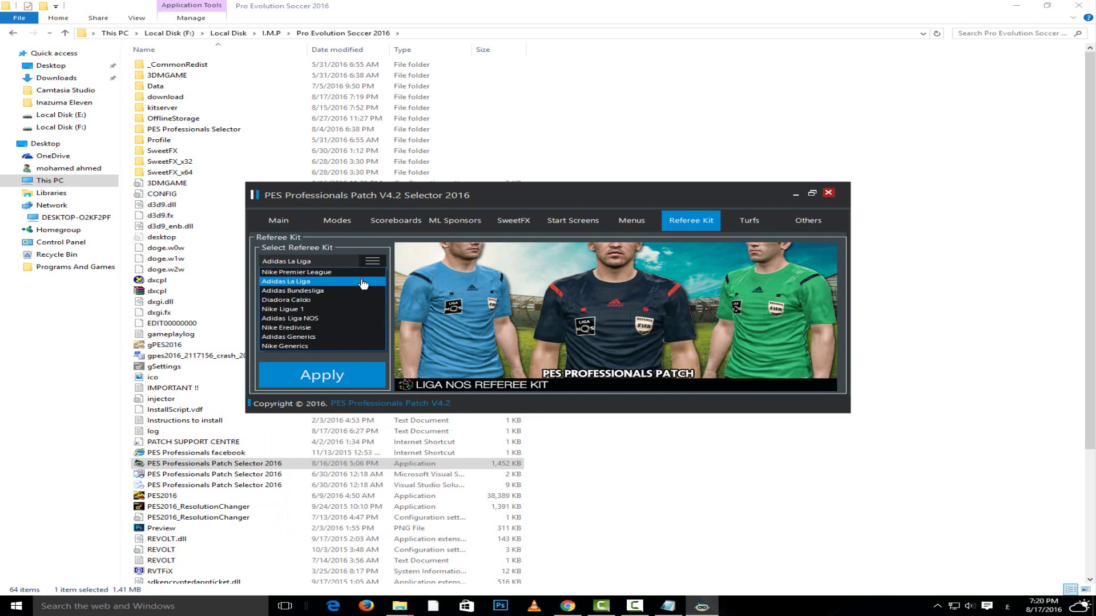
click(355, 284)
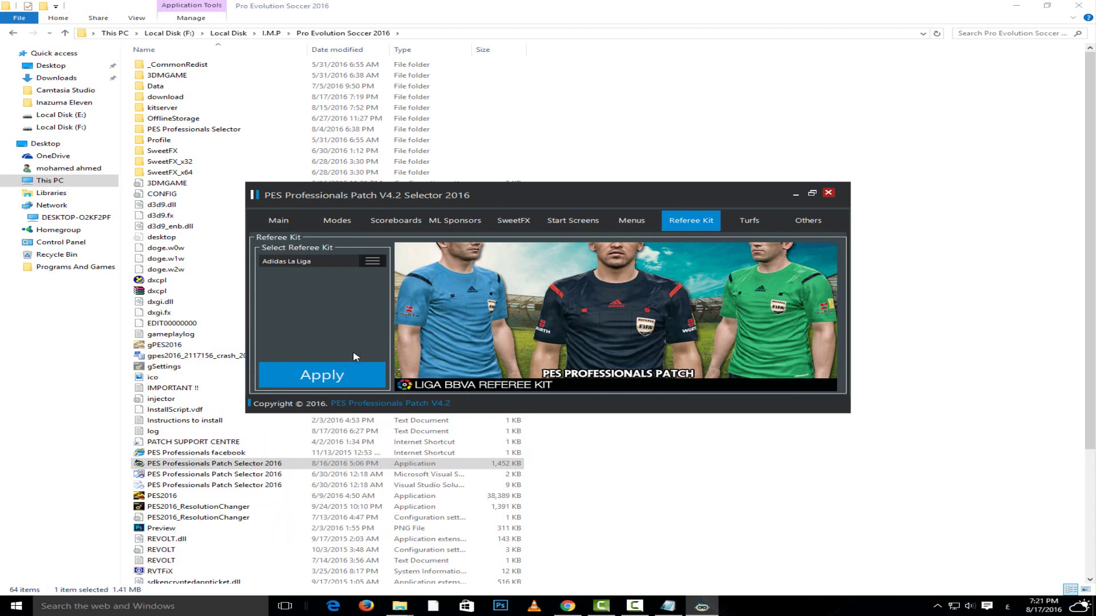
click(330, 377)
click(594, 343)
Apply the Pitch Ultra HD turf, and apply the Others settings with Tatto Mode off
click(743, 229)
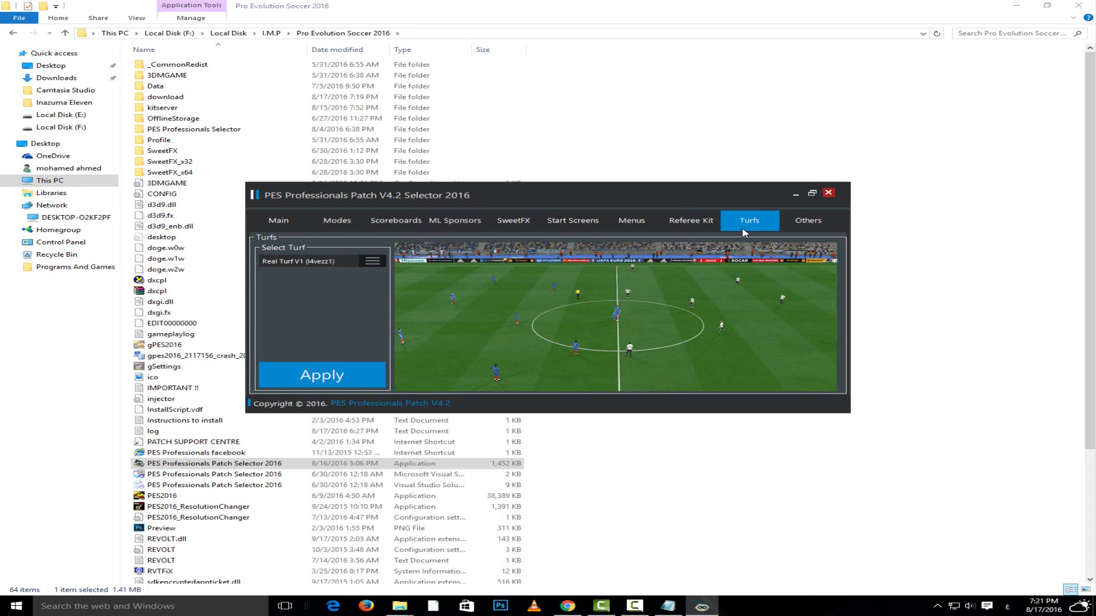
click(385, 267)
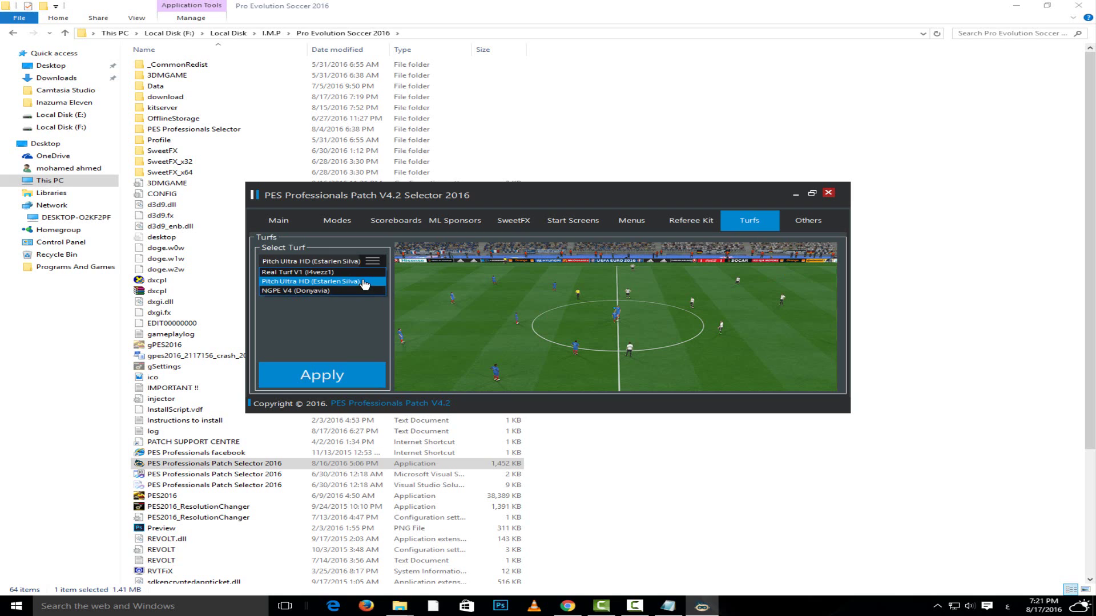
click(363, 284)
click(352, 380)
click(621, 354)
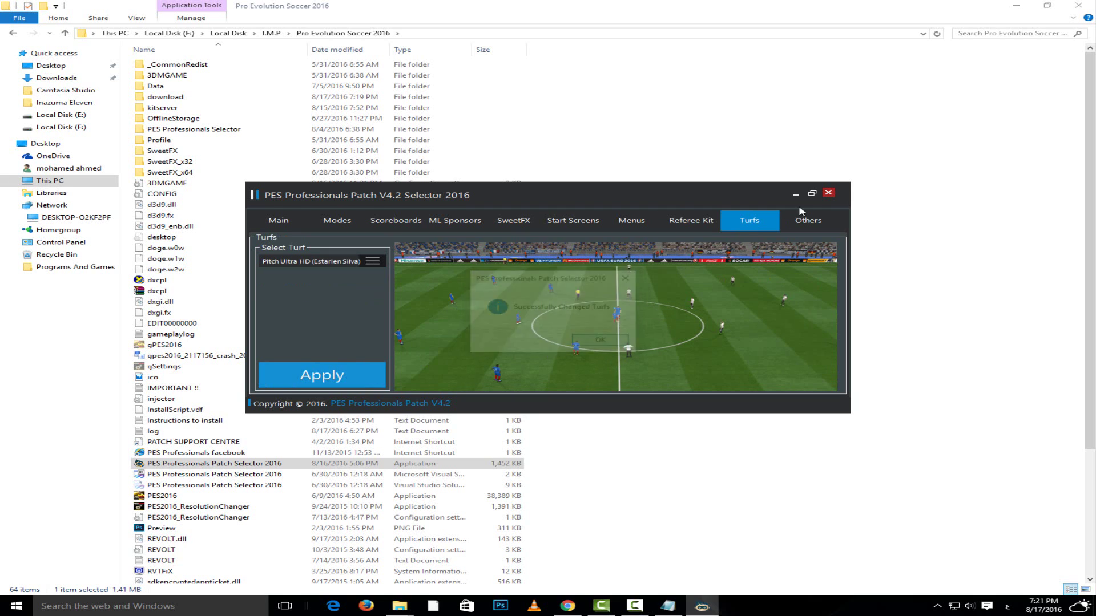
click(802, 219)
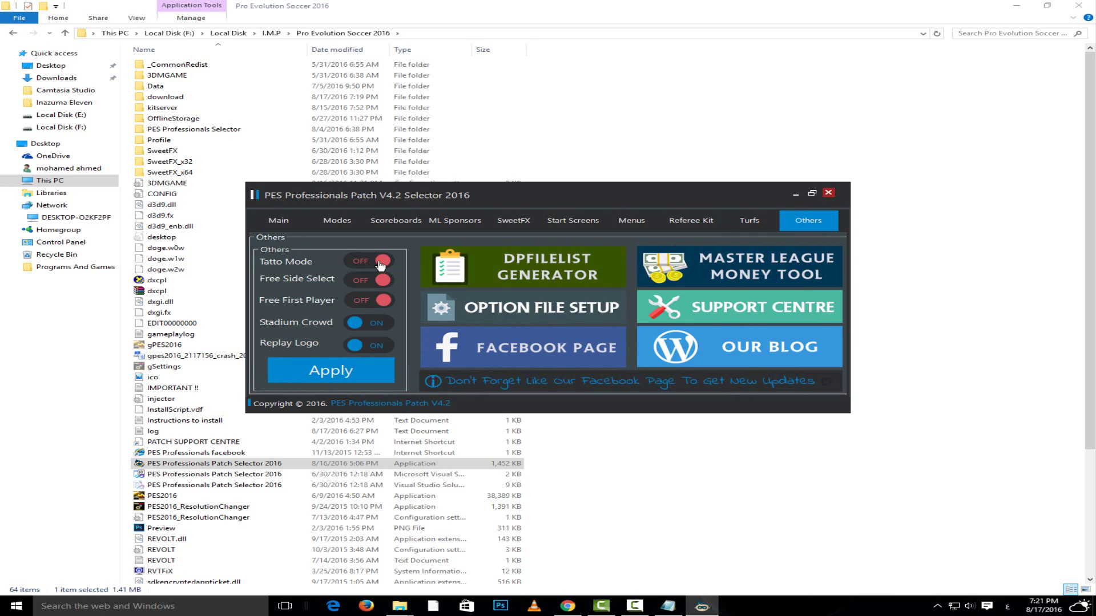
click(352, 382)
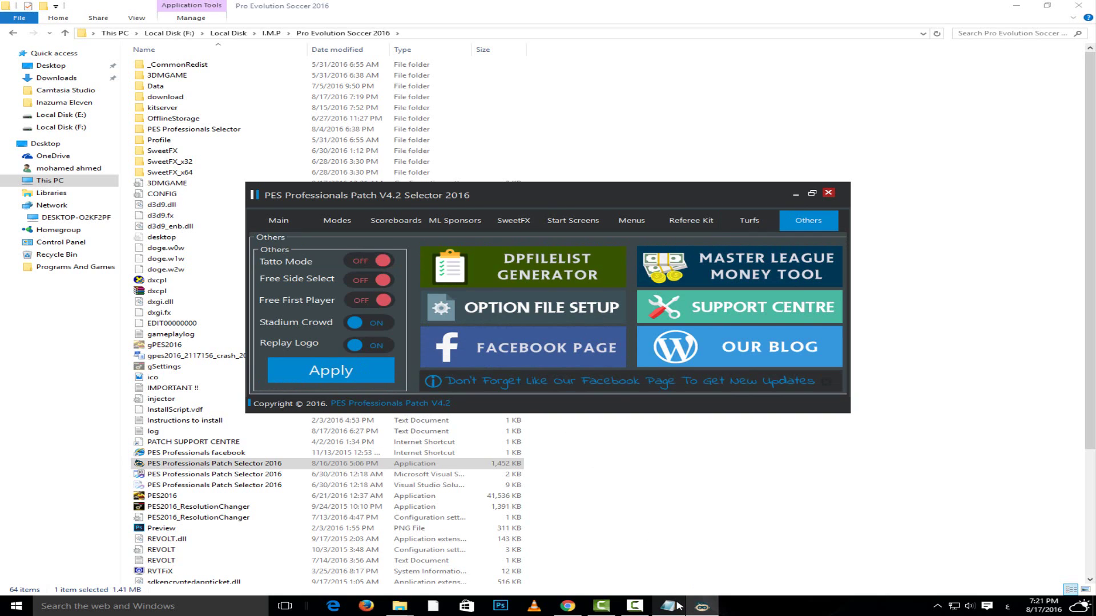
Switch to Notepad, add the line "تمام دلوقتى فيه اللى عايز مود التاتو" and minimize the notes
mouse_move(677, 605)
click(667, 606)
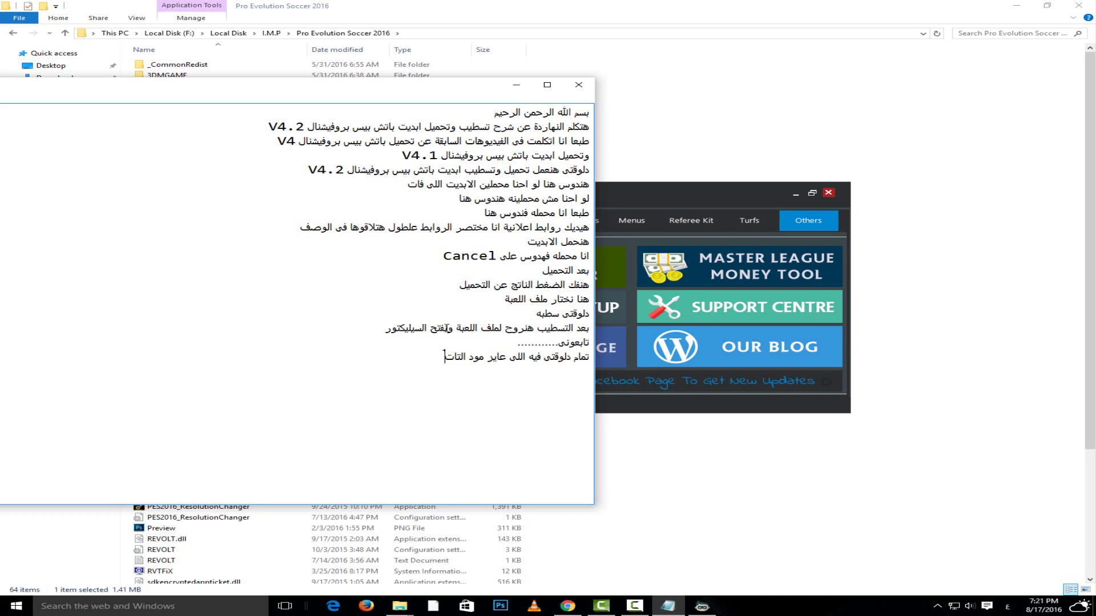
click(516, 85)
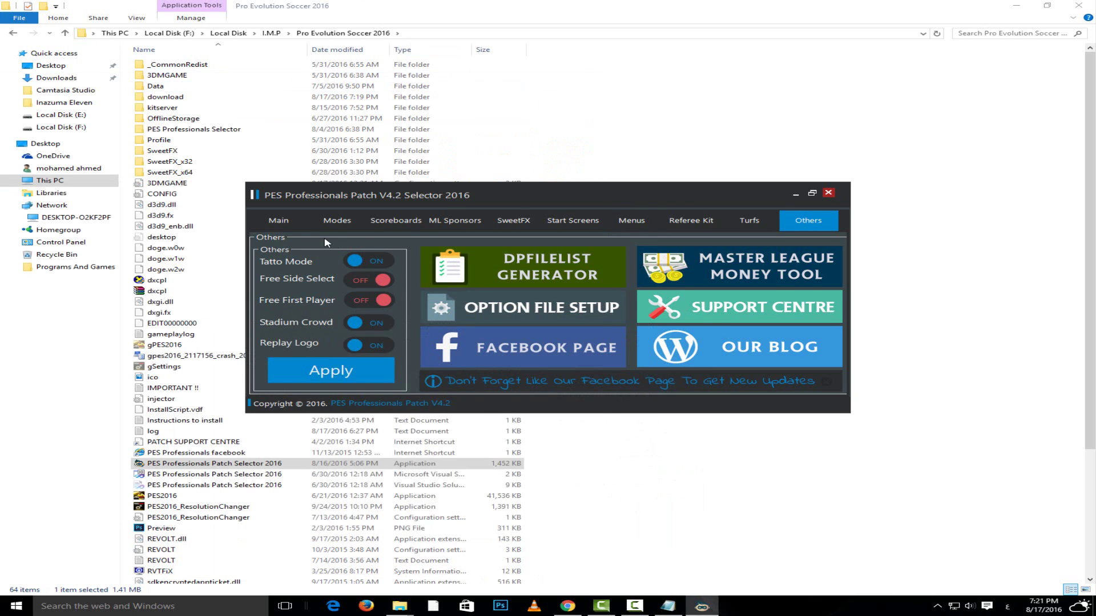
Switch the game to Offline Mode from the selector's main page and dismiss the confirmation
click(289, 226)
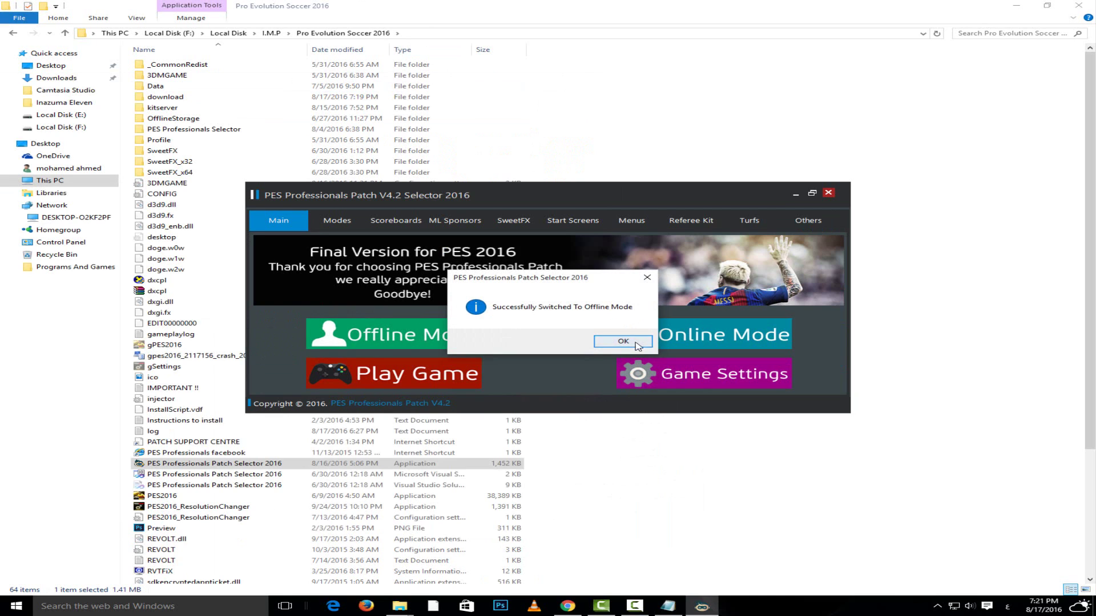
click(623, 341)
Switch to Notepad and add the lines "تمام ودلوقتى نفتح اللعبة" and "للتذكير لازم تكون محمل باتش بيس بروفيشنال V4"
click(667, 606)
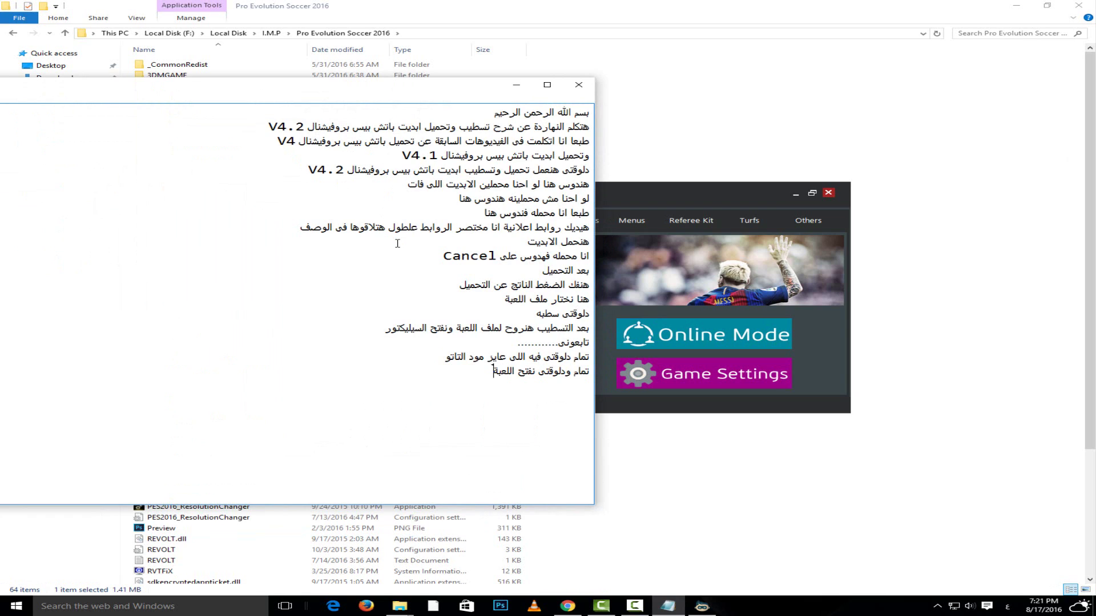
key(Return)
text(للتذكير لازم ، تكون محمل باتش بيس بروفيشنال)
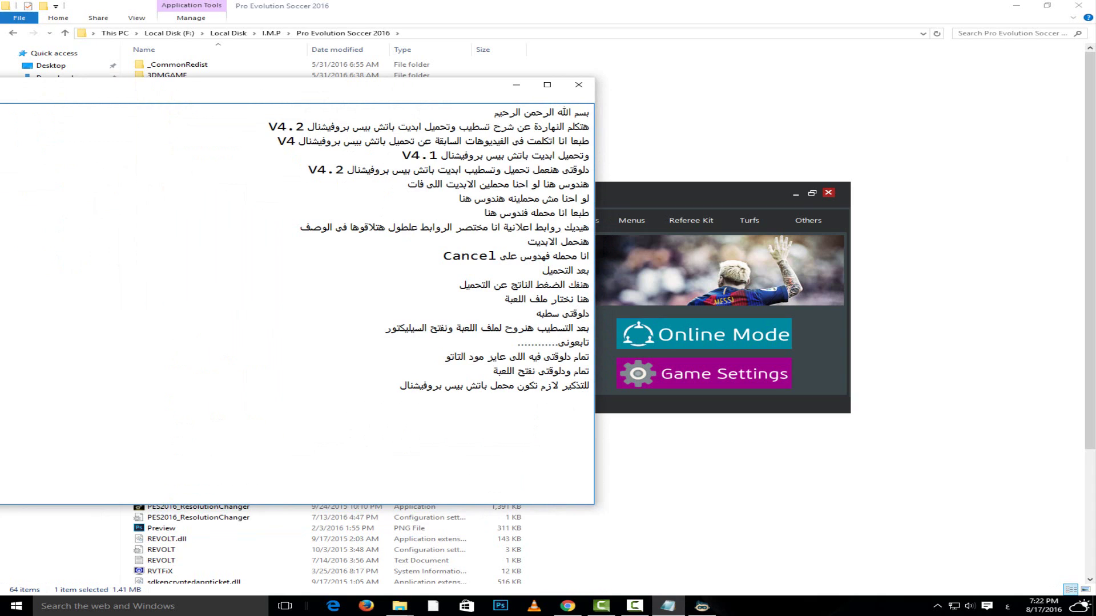
key(alt+shift)
text(V4)
key(alt+shift)
Add a new line to the notes reading "اتمنى ان الفيديو ينال اعجابكم"
key(Return)
text(اتمنى ان)
text( الفي)
key(BackSpace)
key(BackSpace)
key(BackSpace)
key(BackSpace)
text(الفيديو ي)
text(نال اعجابكم )
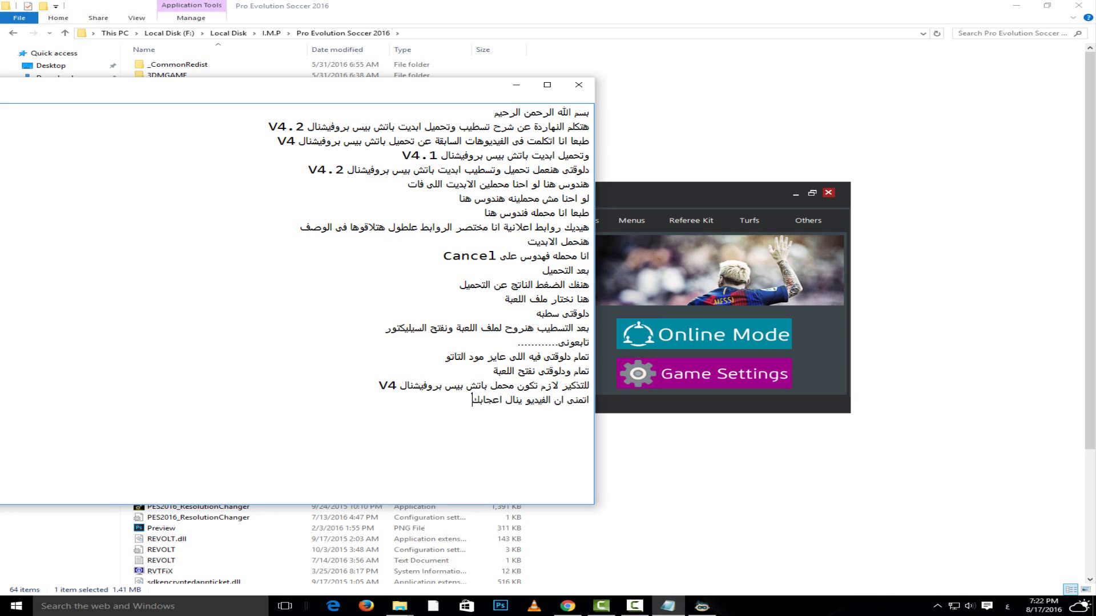
Add the closing line "ومتنسوش تعملوا لايك للفيديو وسابسكرايب للقناة و السلام عليكم ورحمة الله وبركاته" to the notes
text(ومتنسوش تع)
text(ملوا لايك للفيديو)
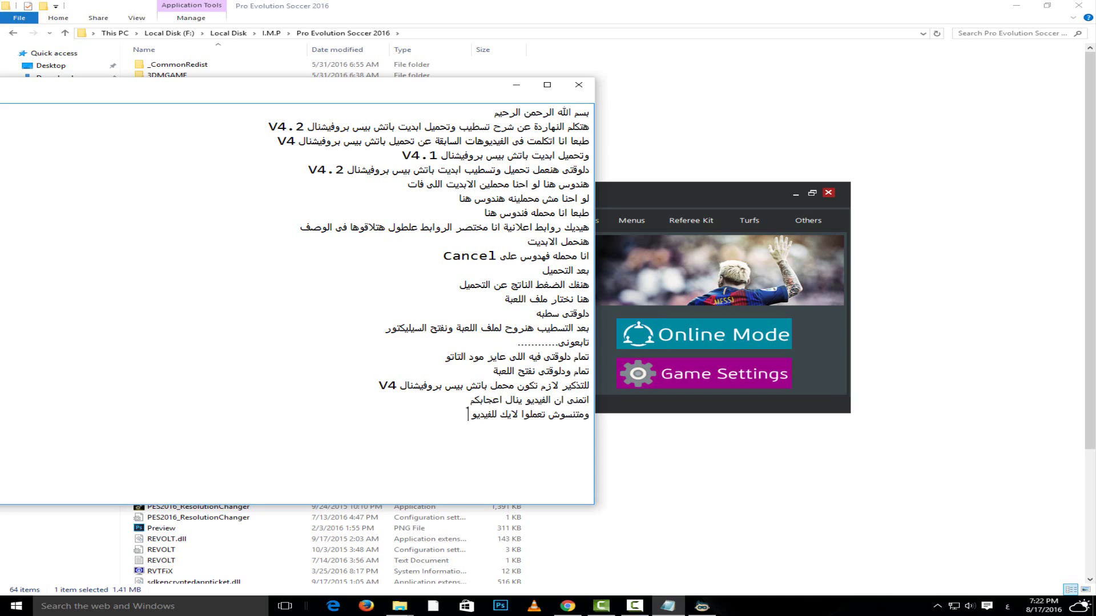
text( وسابسكر)
text(ايب للقناة و السلام عليكم ورحمة)
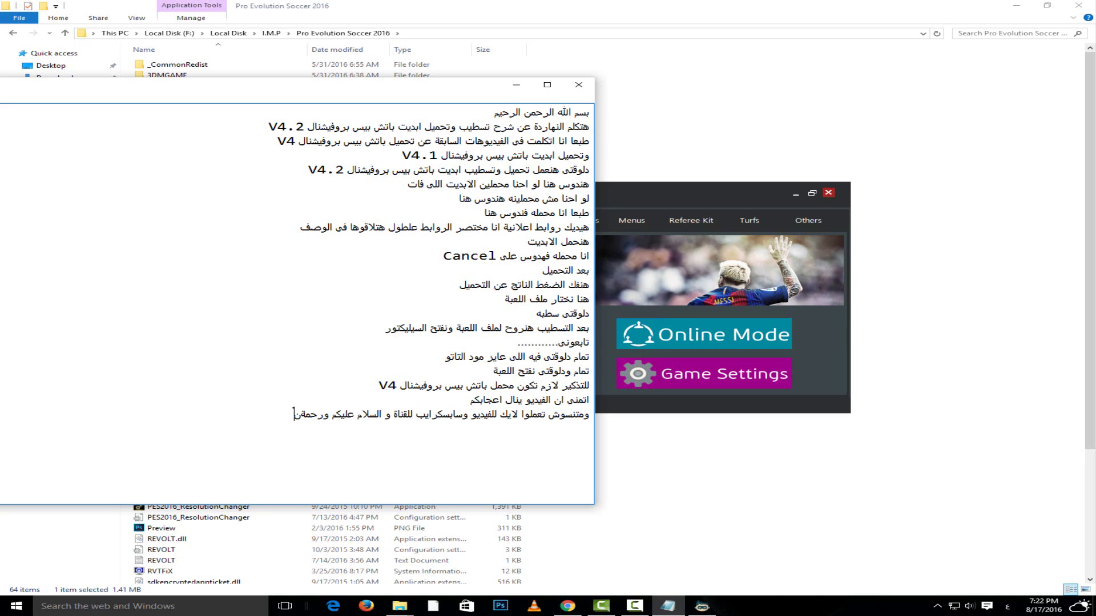
text( الله وبركاته)
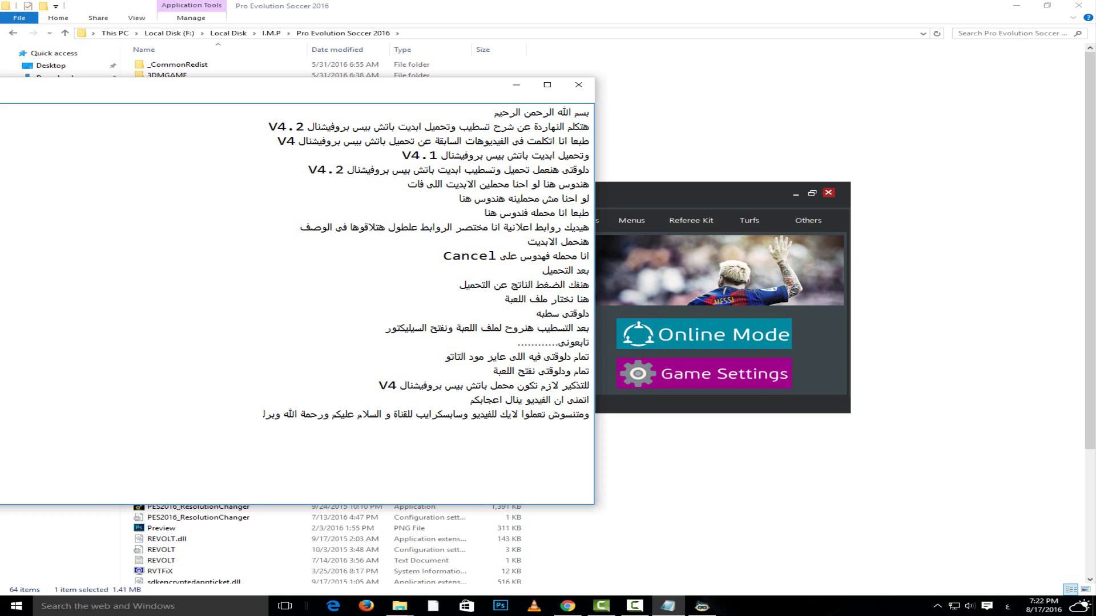